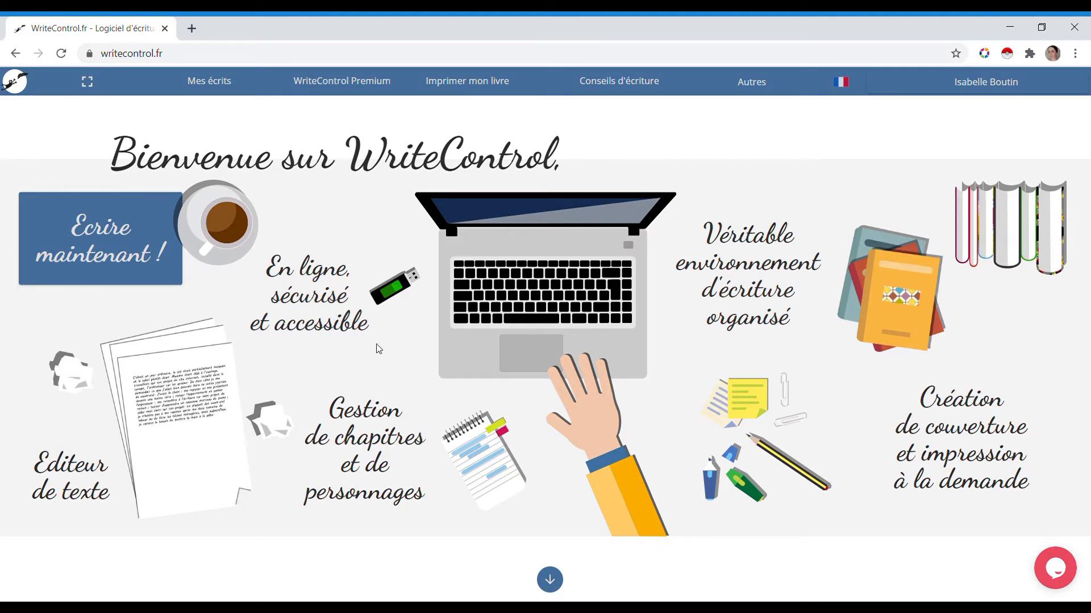
- Create a new book in the list of writings and title it "Exemple"
{"action": "left_click", "coordinate": [220, 83]}
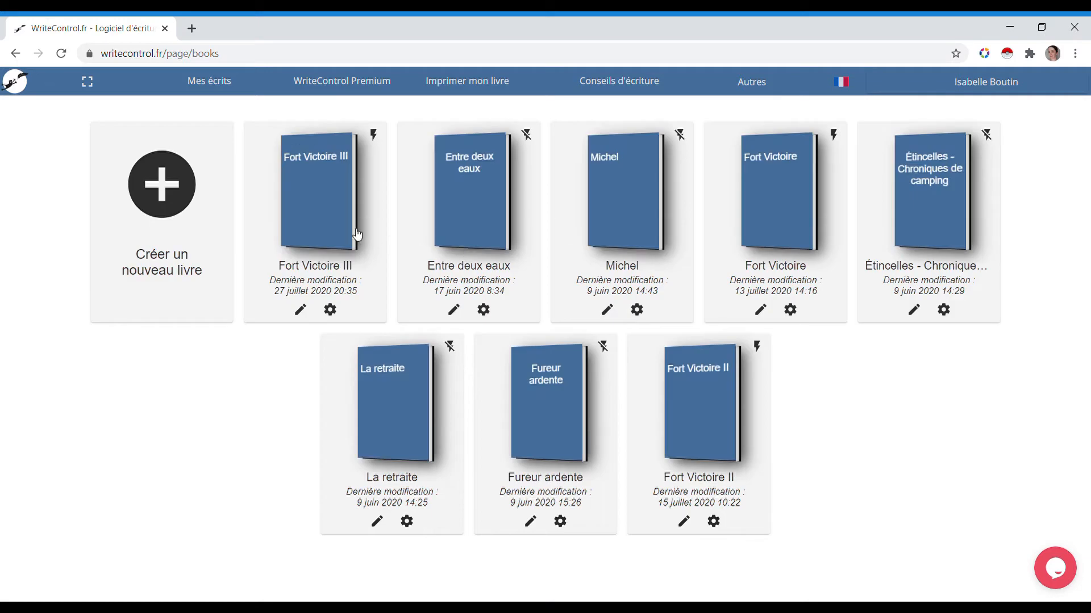
{"action": "left_click", "coordinate": [160, 185]}
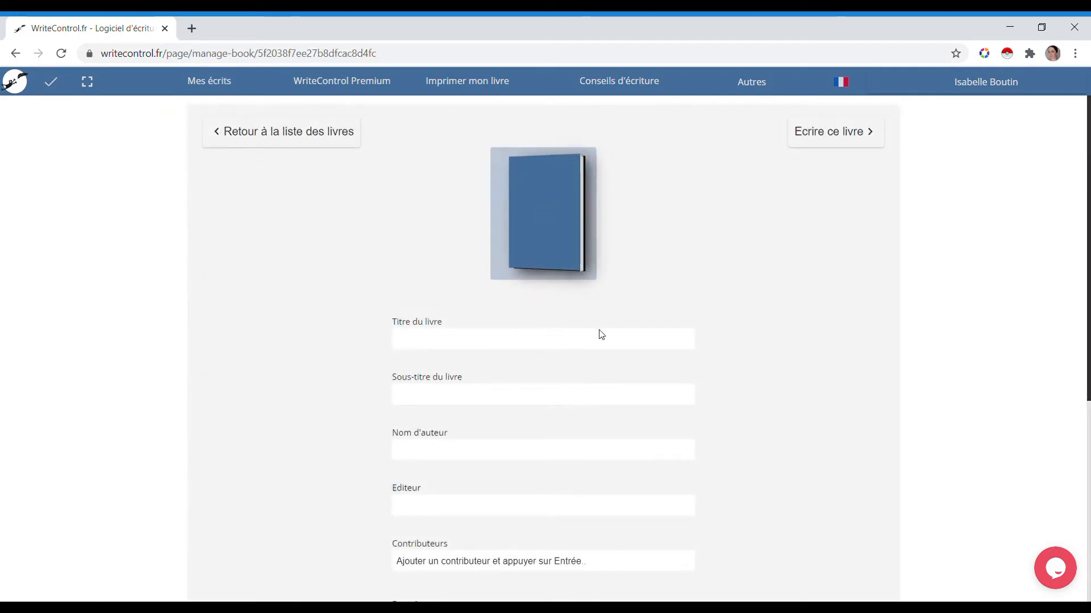
{"action": "left_click", "coordinate": [497, 348]}
{"action": "type", "text": "Ex"}
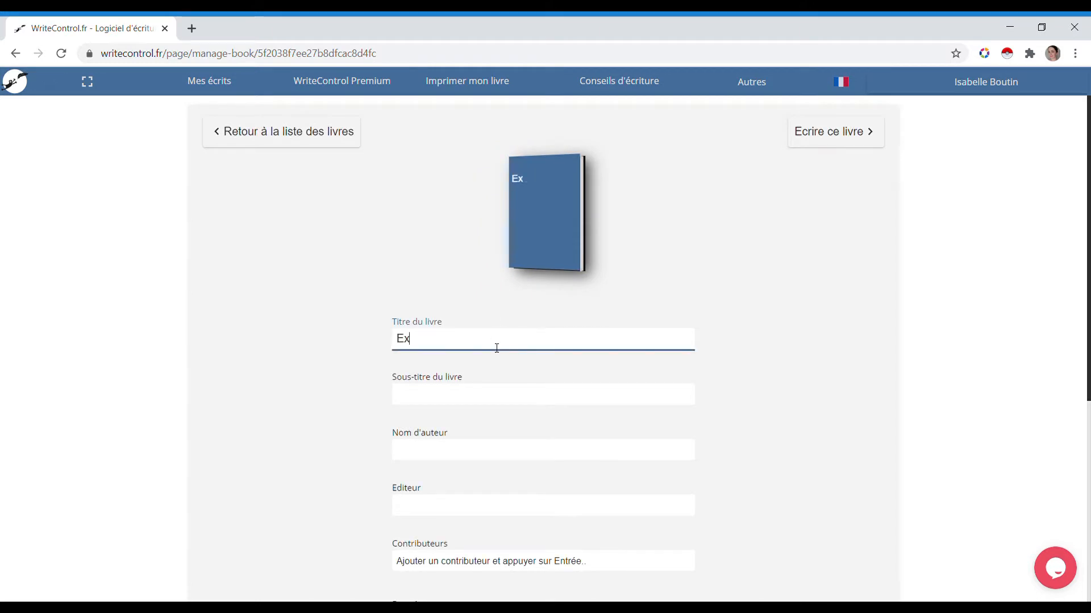
{"action": "type", "text": "emple"}
- Fill in the author's name, check the remaining book details, and open the book for writing
{"action": "key", "text": "Tab"}
{"action": "key", "text": "Tab"}
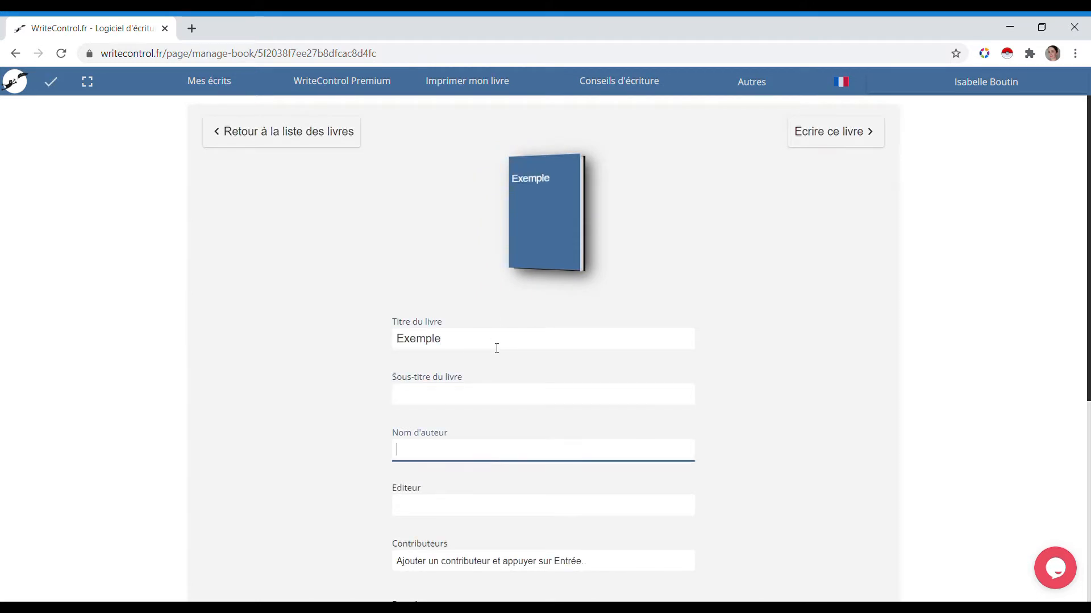
{"action": "type", "text": "Isabelle D Bou"}
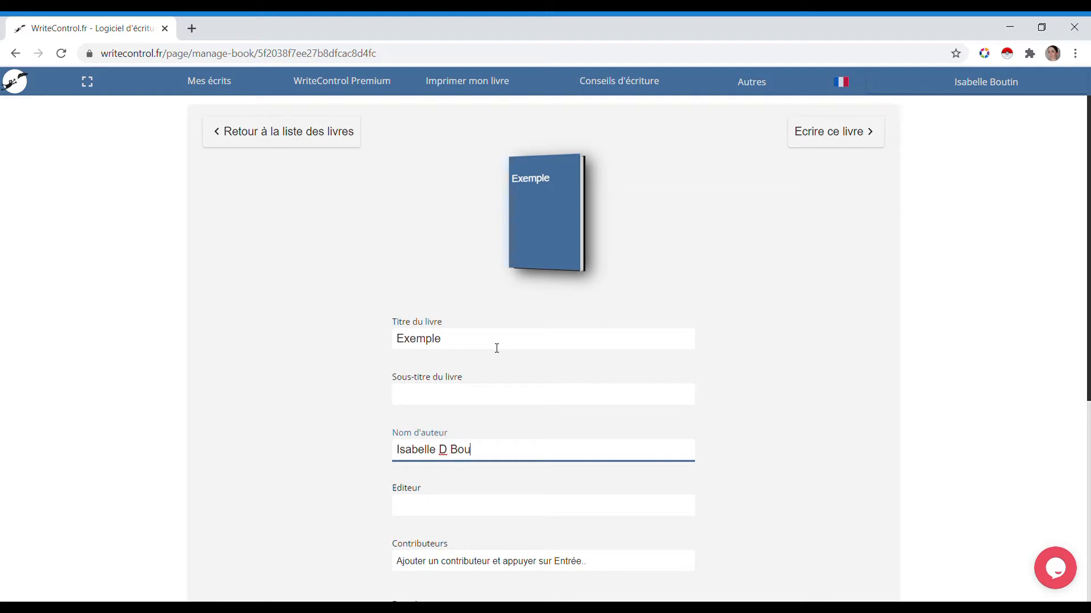
{"action": "type", "text": "tin"}
{"action": "scroll", "coordinate": [609, 546], "scroll_direction": "down", "scroll_amount": 6}
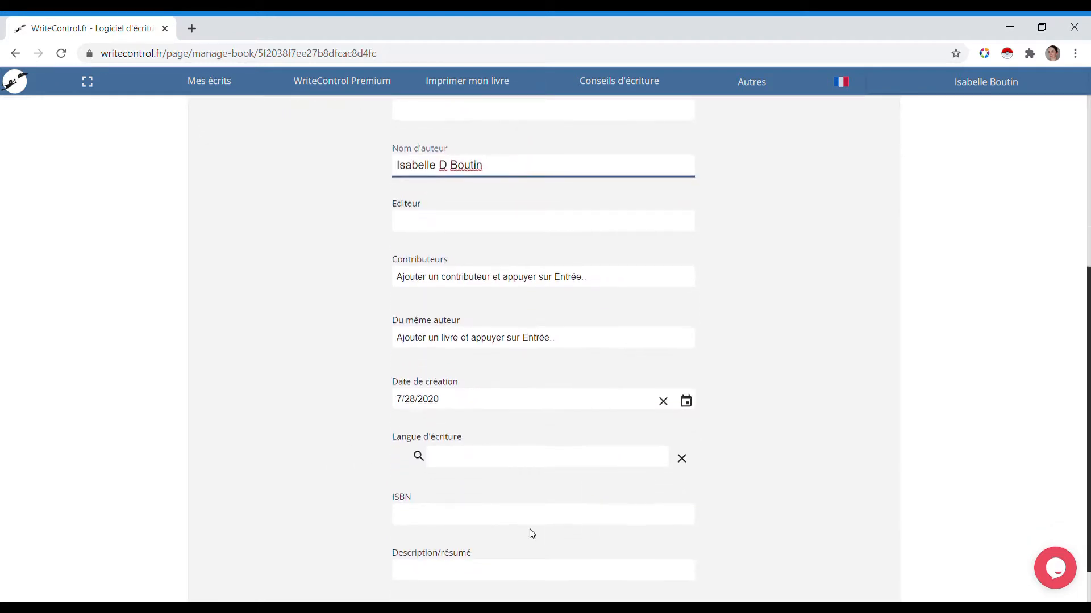
{"action": "scroll", "coordinate": [965, 239], "scroll_direction": "up", "scroll_amount": 6}
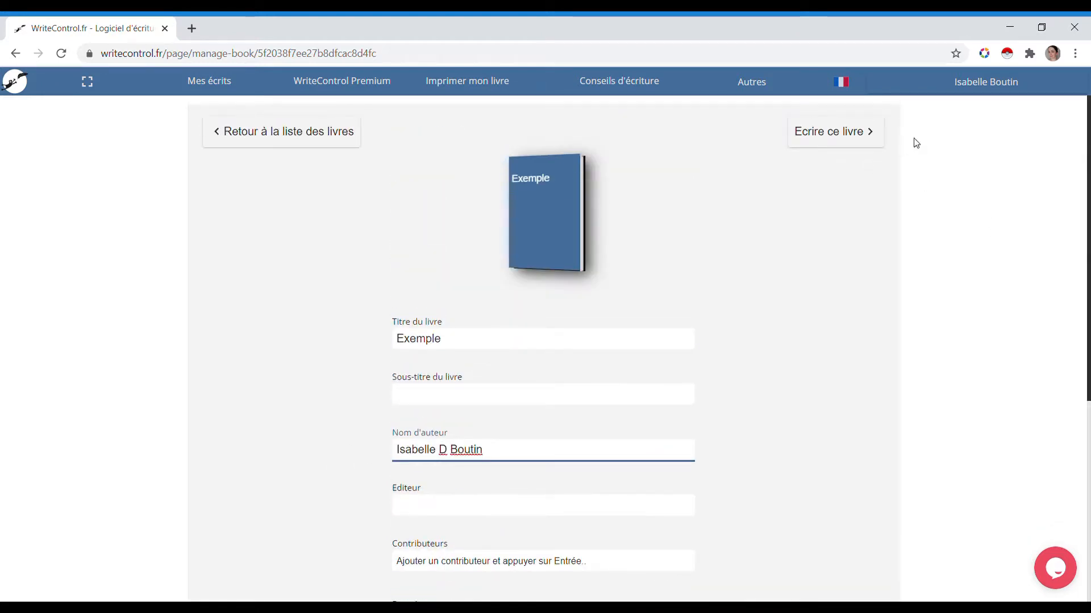
{"action": "left_click", "coordinate": [852, 135]}
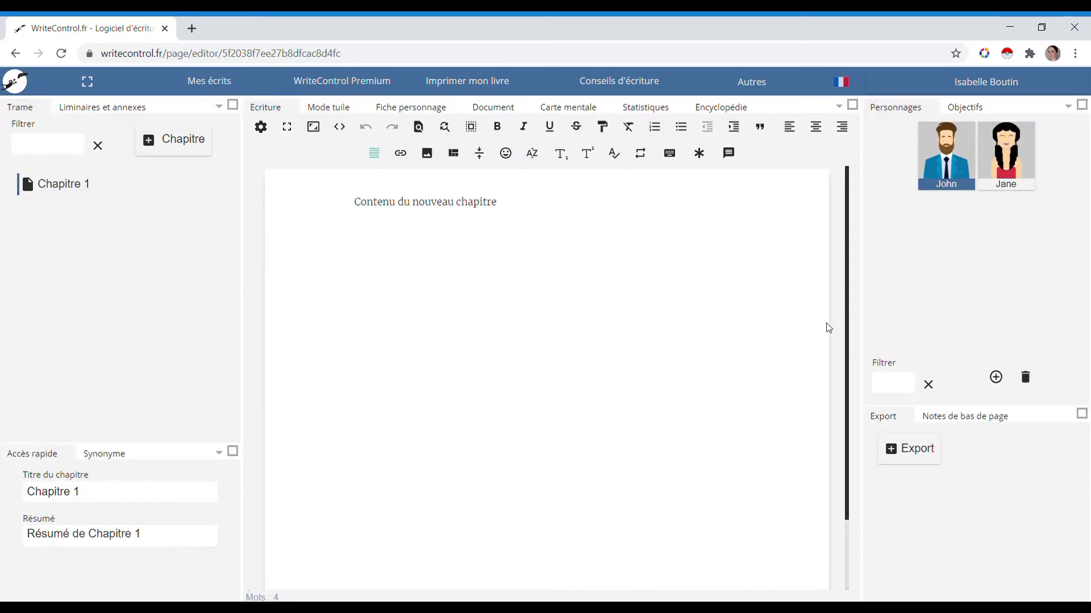
- Add two new chapters below Chapitre 1 in the outline and select the last one
{"action": "mouse_move", "coordinate": [69, 186]}
{"action": "left_click", "coordinate": [172, 142]}
{"action": "left_click", "coordinate": [172, 142]}
{"action": "left_click", "coordinate": [96, 227]}
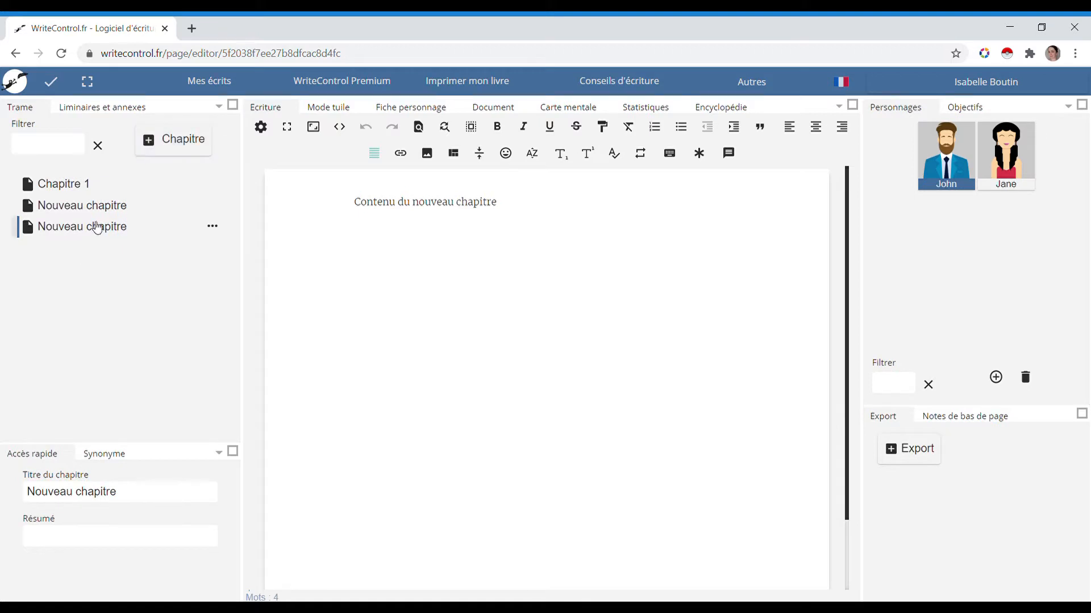
- Show the chapters in tile mode and replace Chapitre 1's summary with "Introduction"
{"action": "left_click", "coordinate": [321, 109]}
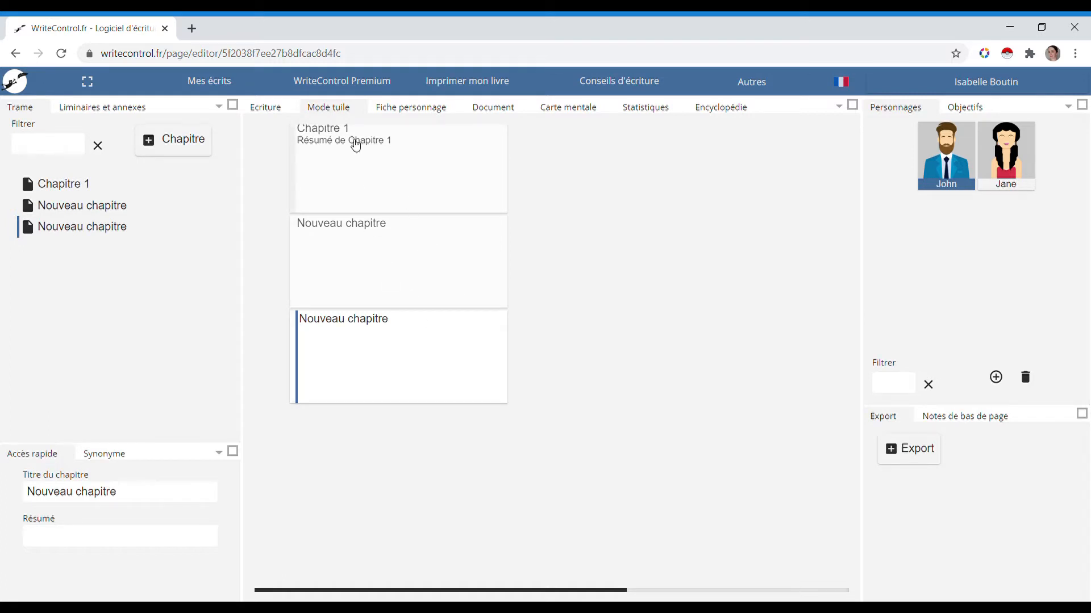
{"action": "left_click", "coordinate": [355, 145]}
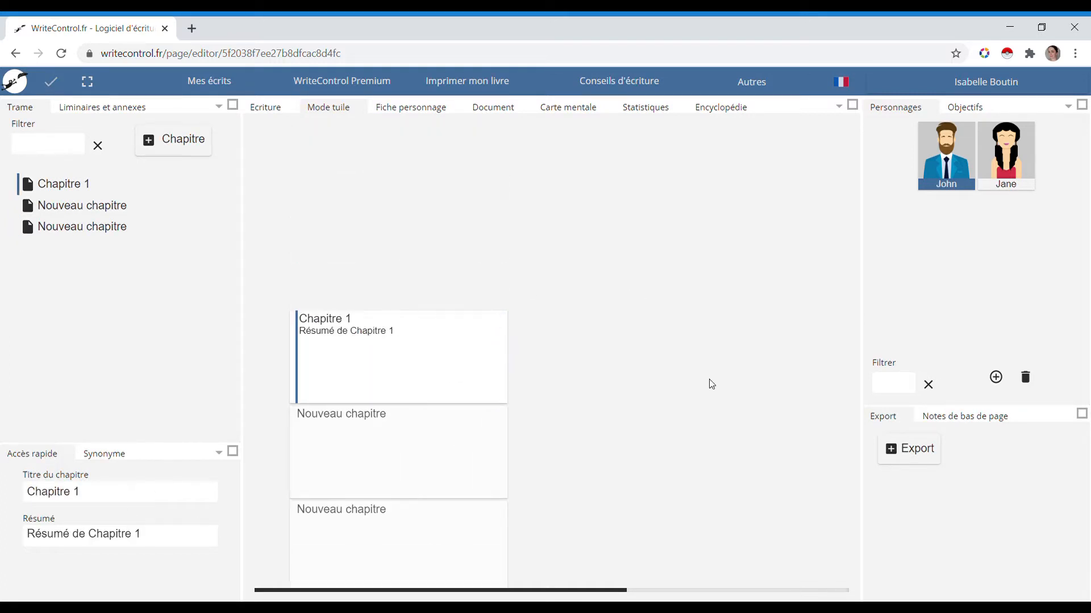
{"action": "left_click", "coordinate": [125, 536]}
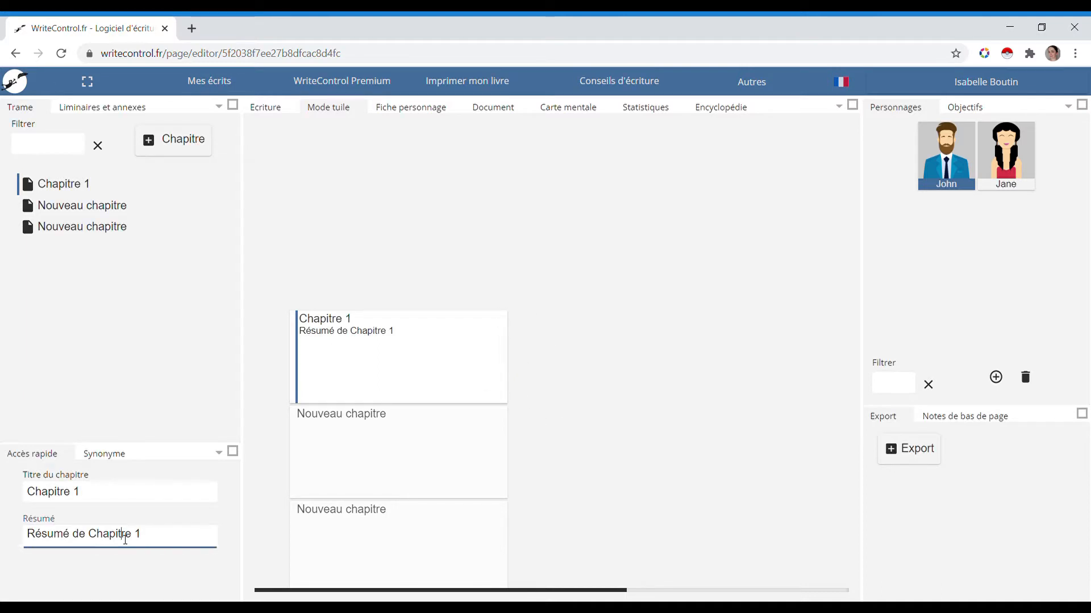
{"action": "left_click_drag", "start_coordinate": [155, 537], "coordinate": [18, 538]}
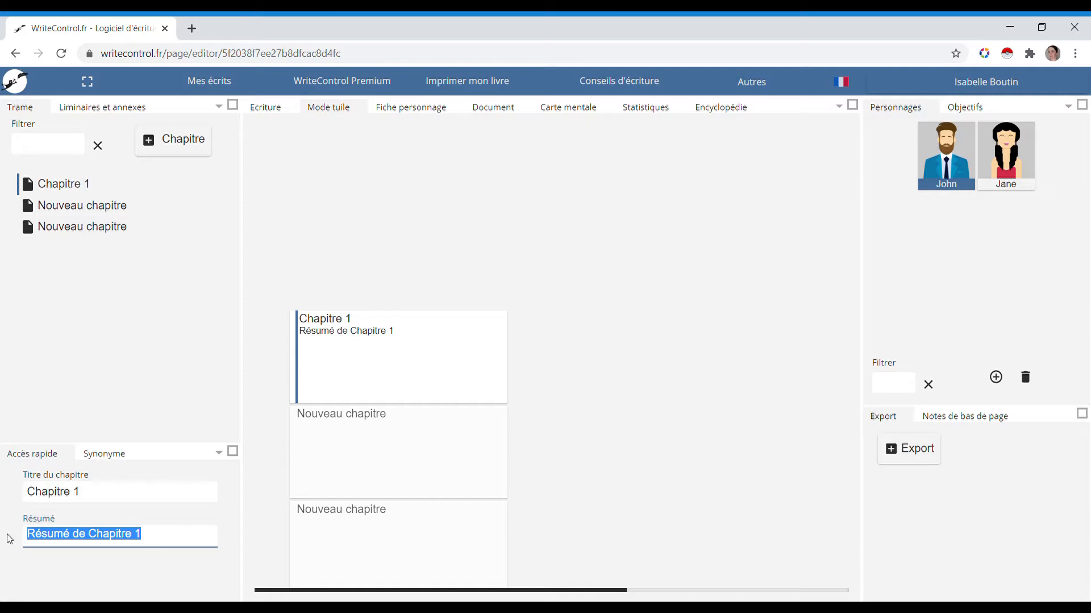
{"action": "type", "text": "Intriducyio"}
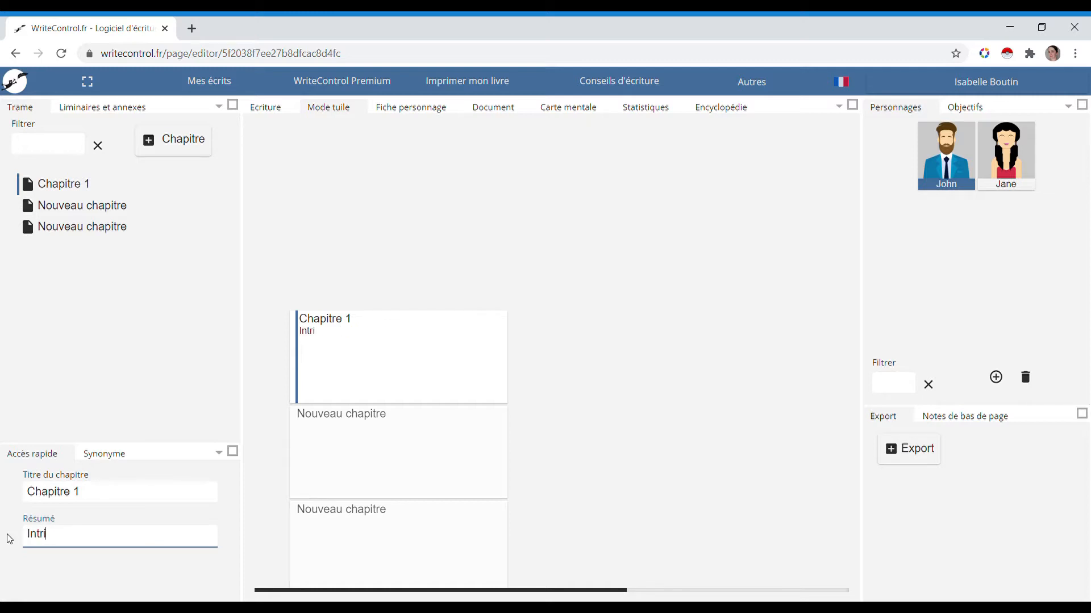
{"action": "key", "text": "BackSpace"}
{"action": "key", "text": "BackSpace"}
{"action": "key", "text": "BackSpace"}
{"action": "key", "text": "BackSpace"}
{"action": "key", "text": "BackSpace"}
{"action": "key", "text": "BackSpace"}
{"action": "key", "text": "BackSpace"}
{"action": "type", "text": "roduction"}
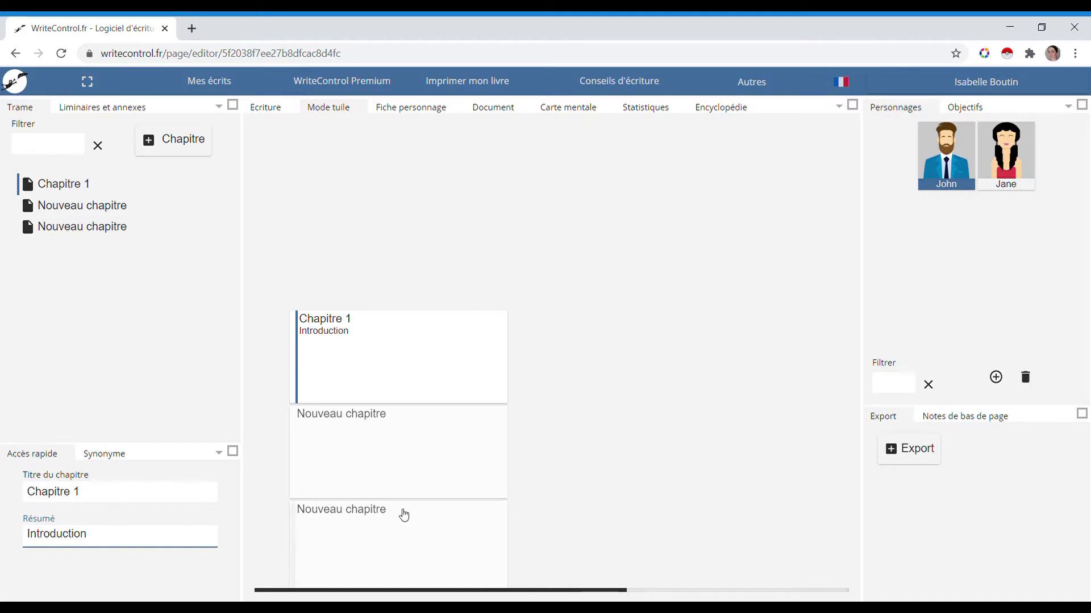
- Give the second chapter the summary "Le personnage s'en va au travail...."
{"action": "left_click", "coordinate": [428, 441]}
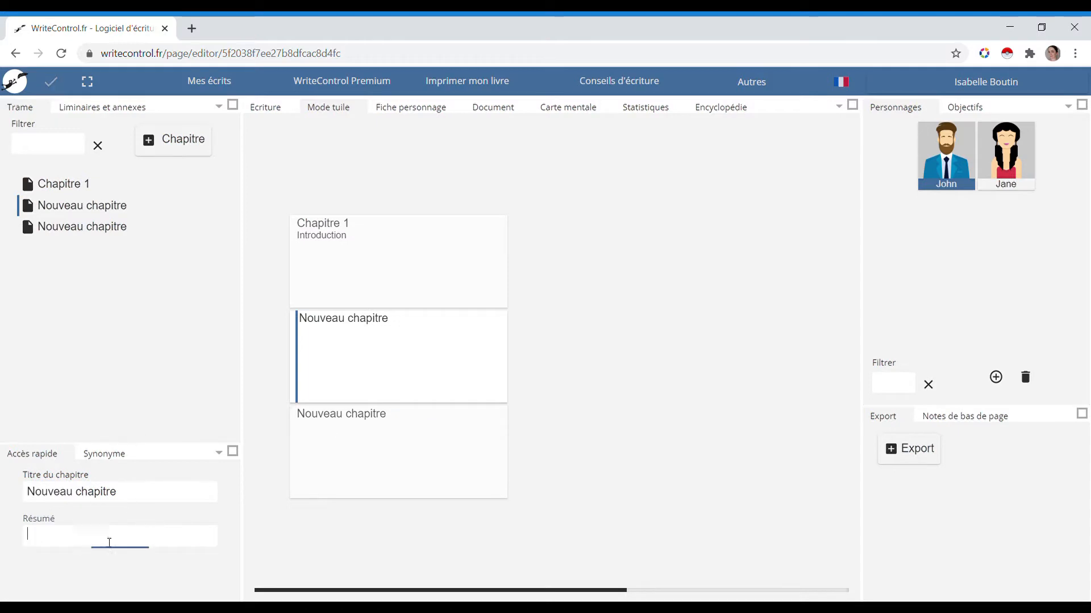
{"action": "left_click", "coordinate": [107, 535]}
{"action": "type", "text": "Le per"}
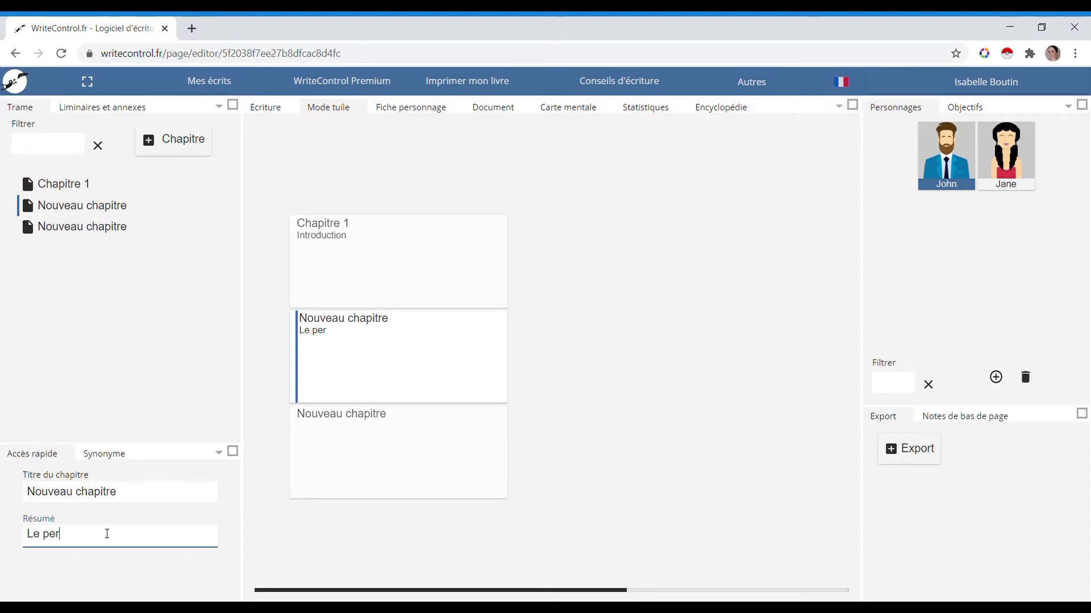
{"action": "type", "text": "sonnage s'e"}
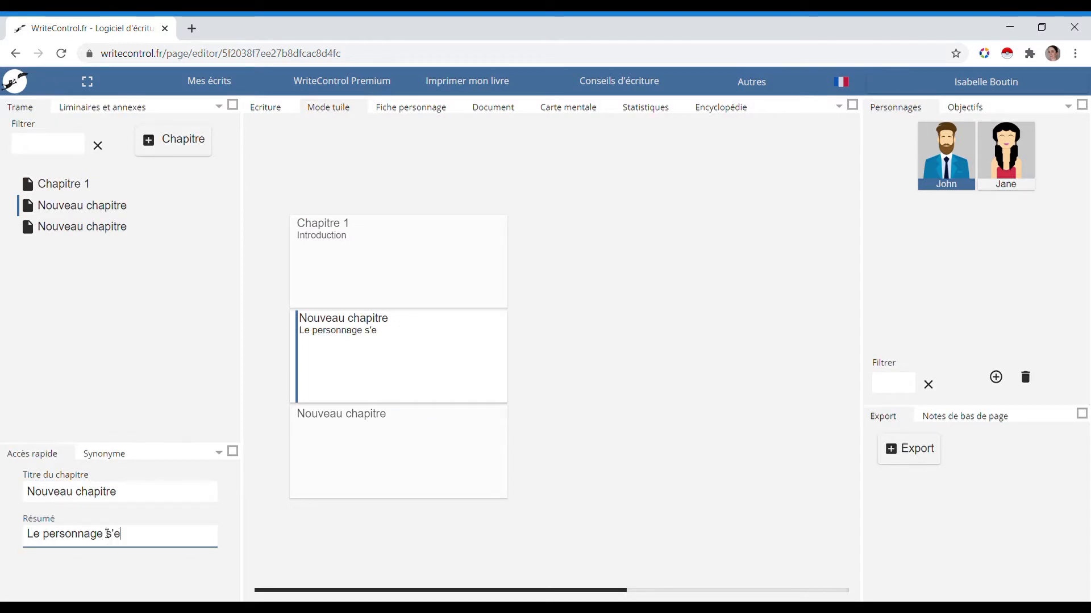
{"action": "type", "text": "n va au travail...."}
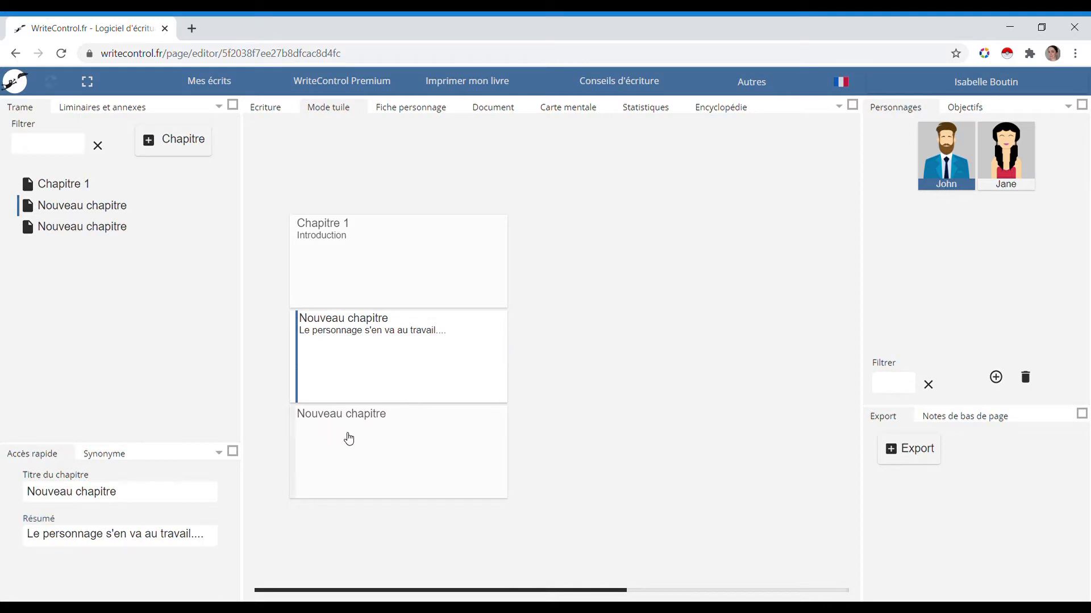
- Add a sub-chapter under the third chapter's tile and title it "Partie 2"
{"action": "left_click", "coordinate": [348, 438]}
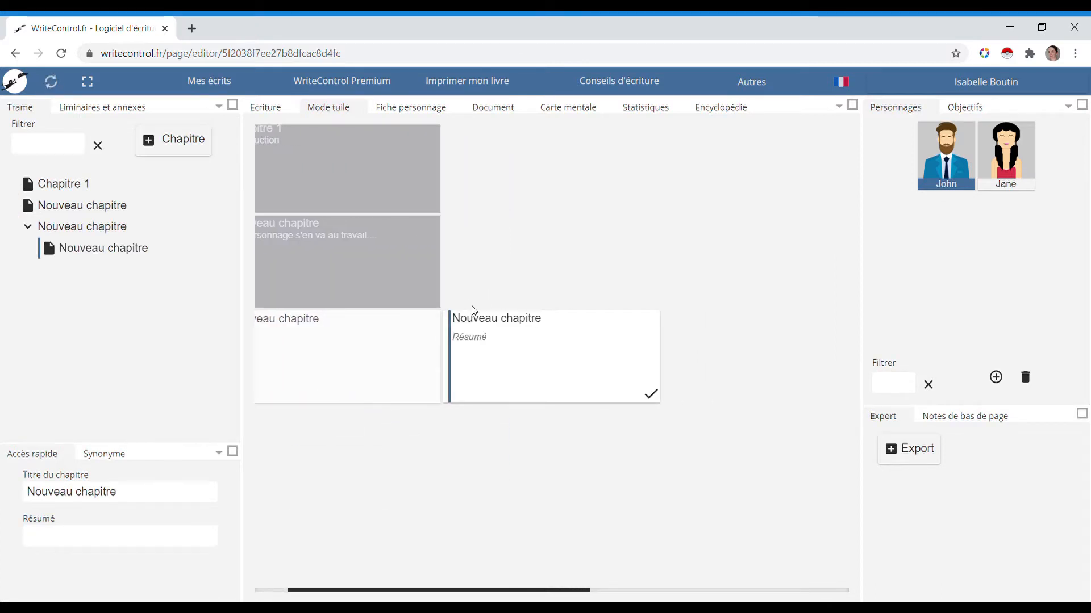
{"action": "left_click", "coordinate": [509, 371]}
{"action": "left_click_drag", "start_coordinate": [144, 494], "coordinate": [2, 493]}
{"action": "type", "text": "Partie 2"}
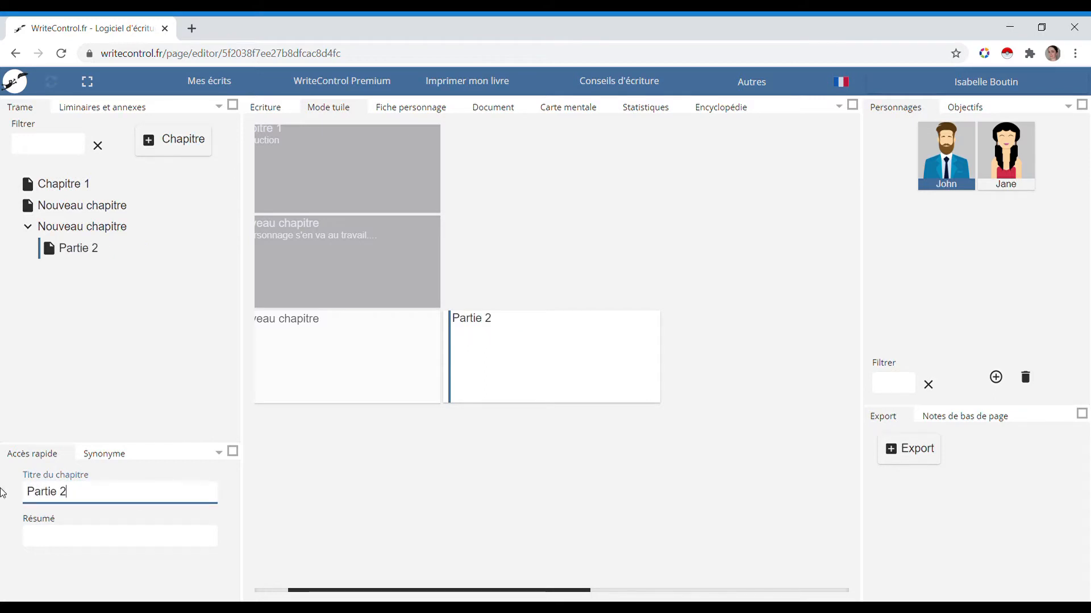
- Rename the third chapter, the parent of the sub-chapter, as "Partie 2"
{"action": "left_click", "coordinate": [360, 338]}
{"action": "left_click_drag", "start_coordinate": [148, 501], "coordinate": [2, 492]}
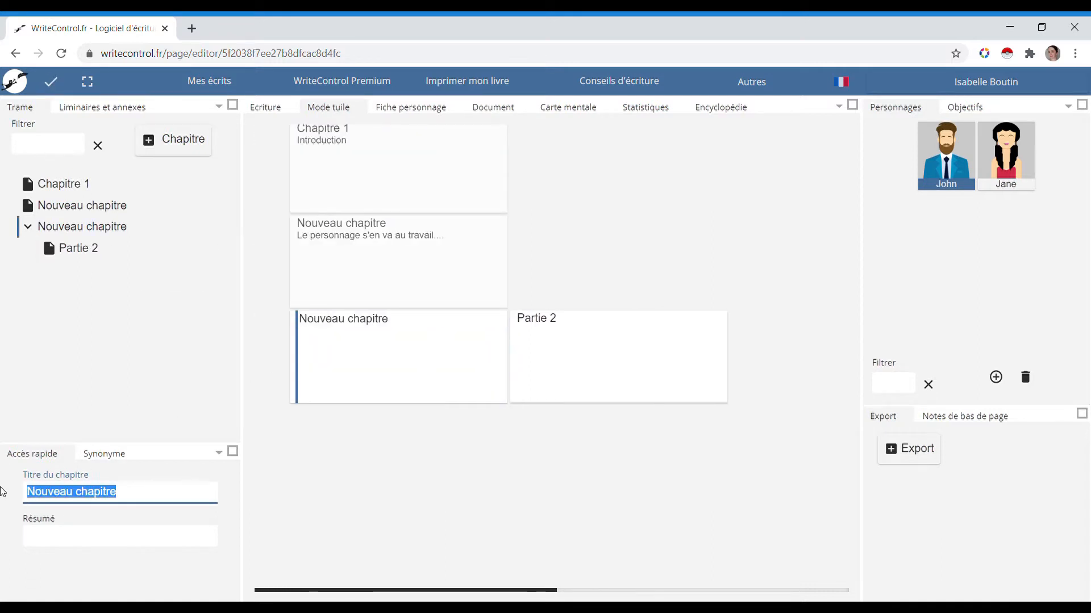
{"action": "type", "text": "Partie"}
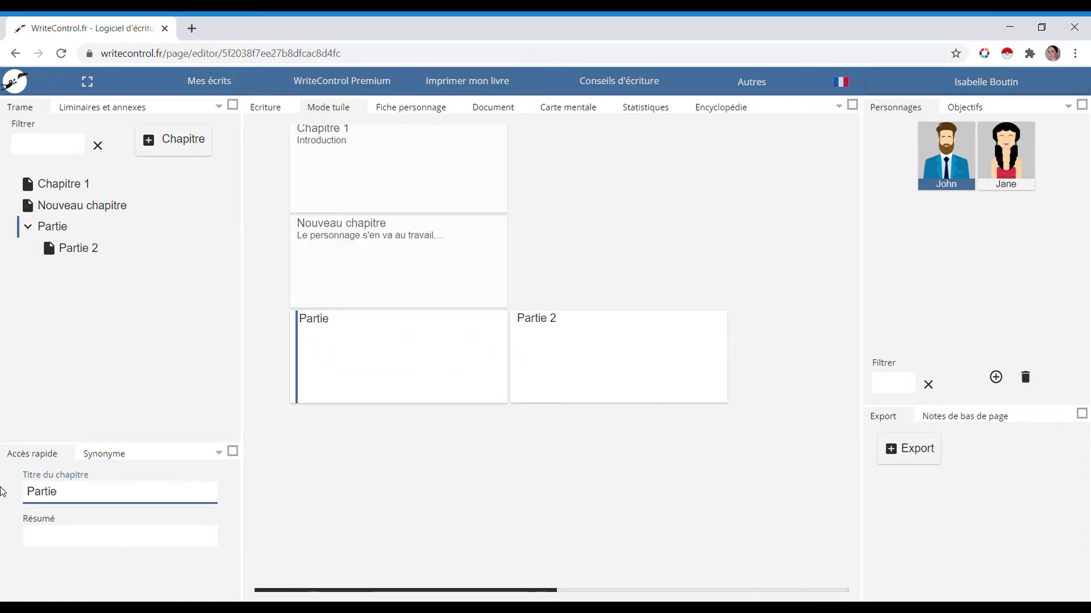
{"action": "type", "text": " 2"}
- Rename the sub-chapter under the third chapter as "Chapitre 1"
{"action": "left_click", "coordinate": [625, 346]}
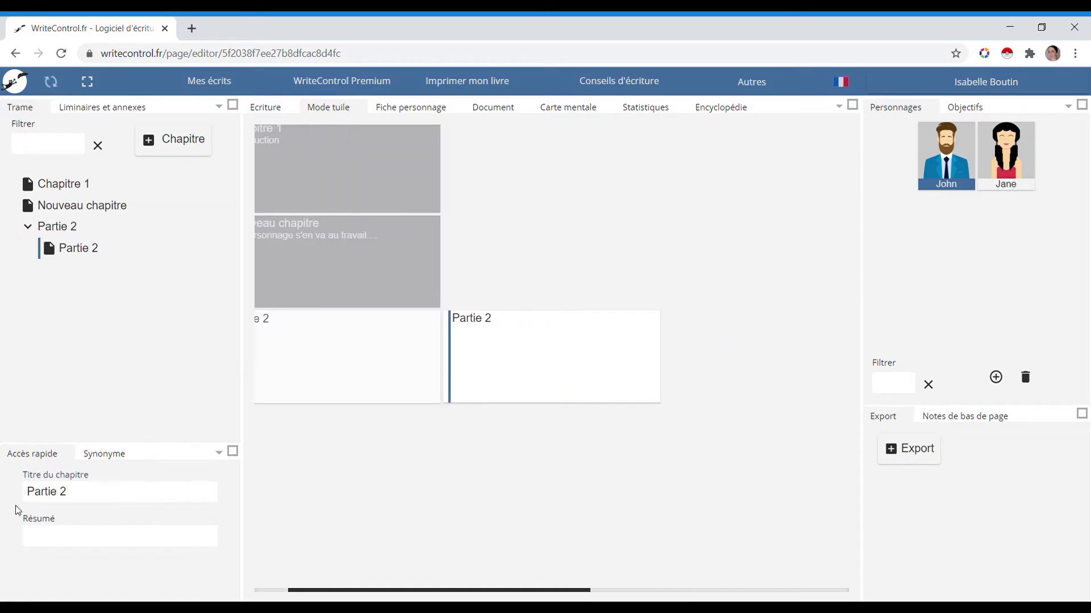
{"action": "left_click_drag", "start_coordinate": [67, 492], "coordinate": [4, 491]}
{"action": "type", "text": "Chapitre 1"}
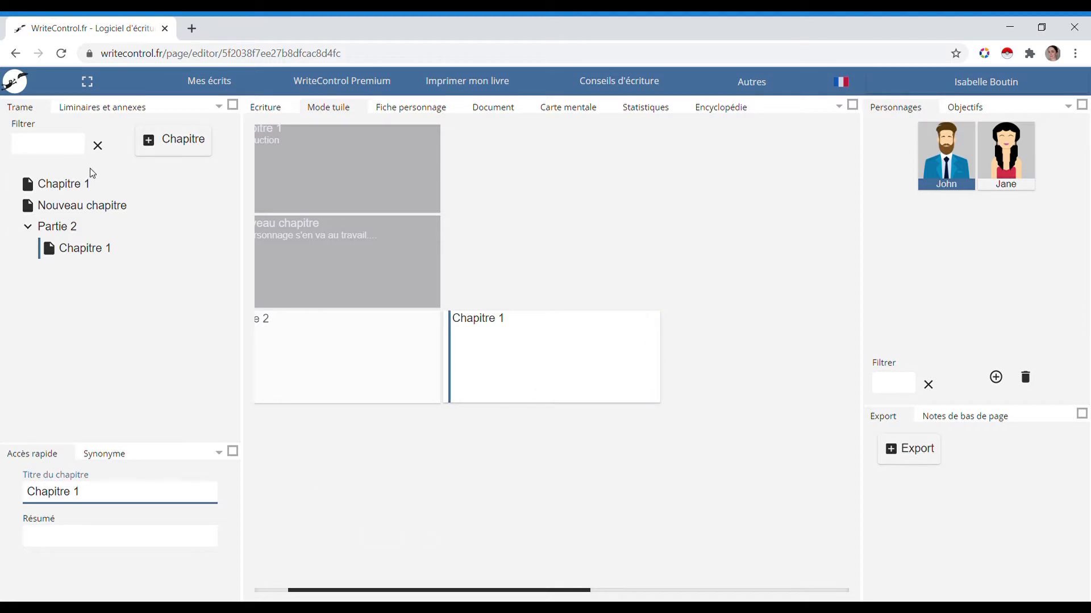
- Open the top-level Chapitre 1 in the text editor and narrow the outline column to widen the writing area
{"action": "left_click", "coordinate": [83, 183]}
{"action": "left_click_drag", "start_coordinate": [358, 210], "coordinate": [588, 207]}
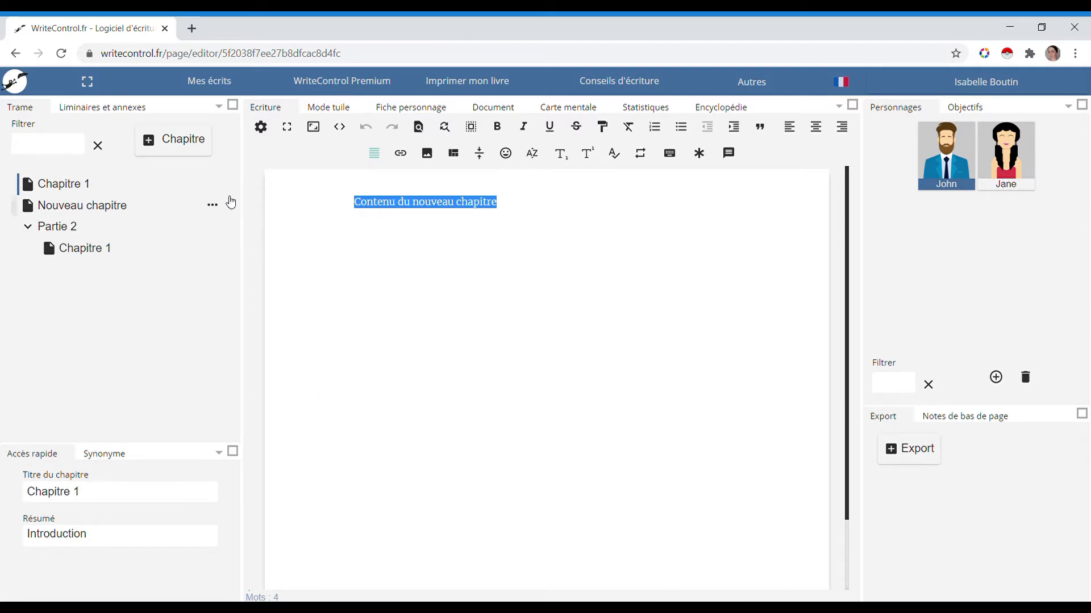
{"action": "left_click_drag", "start_coordinate": [249, 202], "coordinate": [219, 220]}
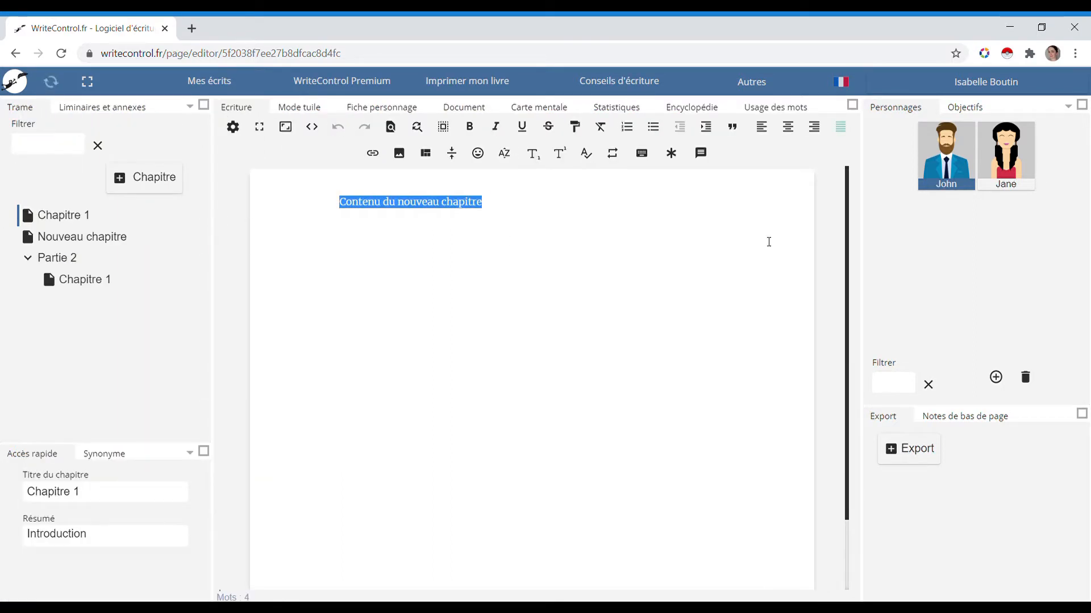
{"action": "left_click", "coordinate": [847, 292]}
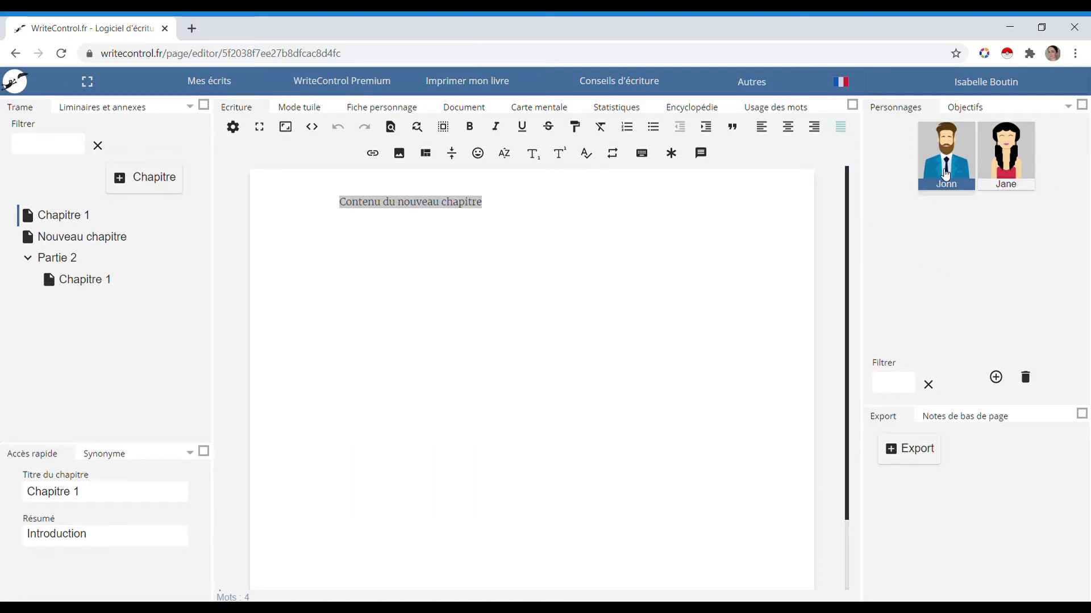
- Examine the male sample character's sheet, expanding its Physique, Caractère, Profil and Évolution sections
{"action": "double_click", "coordinate": [946, 175]}
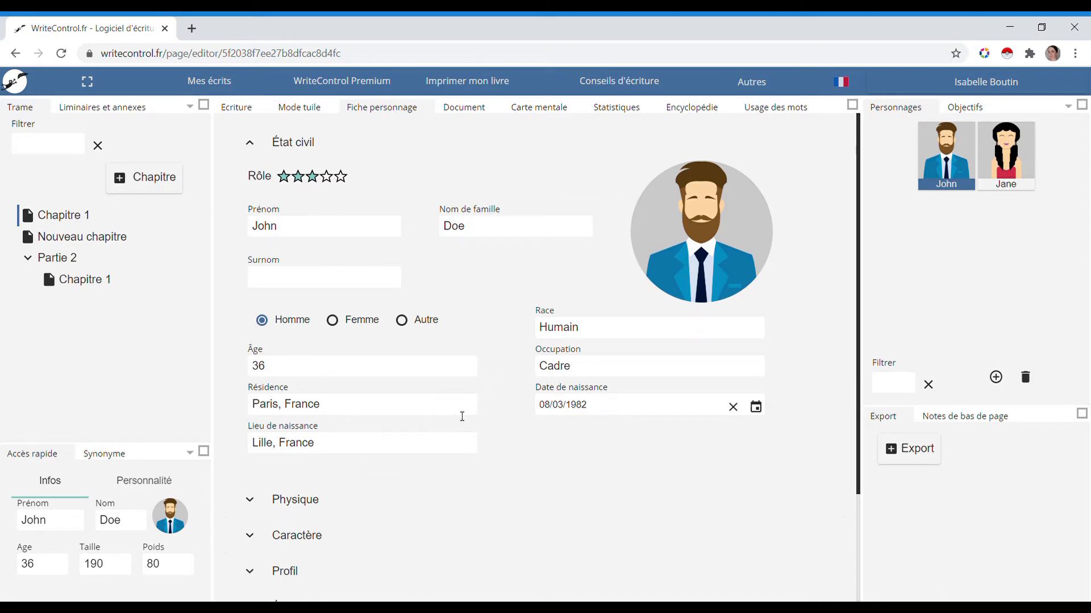
{"action": "scroll", "coordinate": [462, 416], "scroll_direction": "down", "scroll_amount": 2}
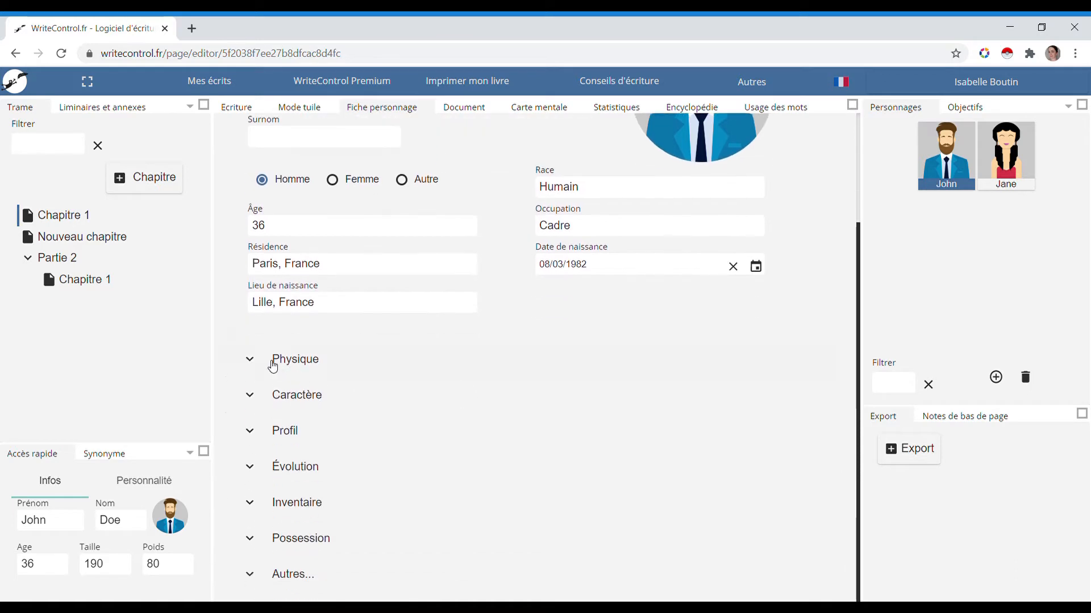
{"action": "left_click", "coordinate": [262, 362]}
{"action": "left_click", "coordinate": [250, 397]}
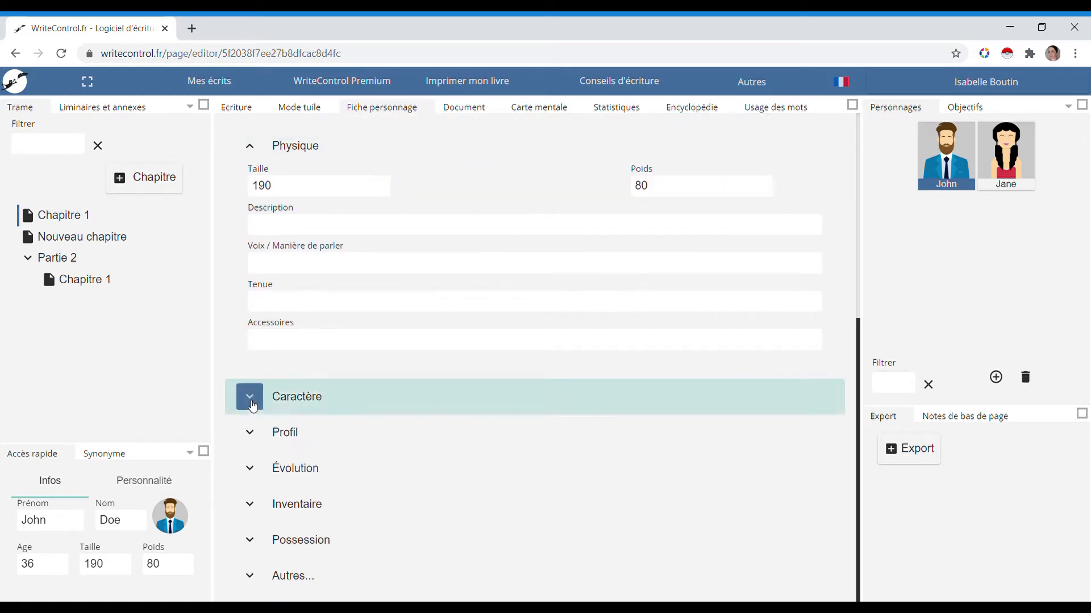
{"action": "scroll", "coordinate": [402, 421], "scroll_direction": "down", "scroll_amount": 7}
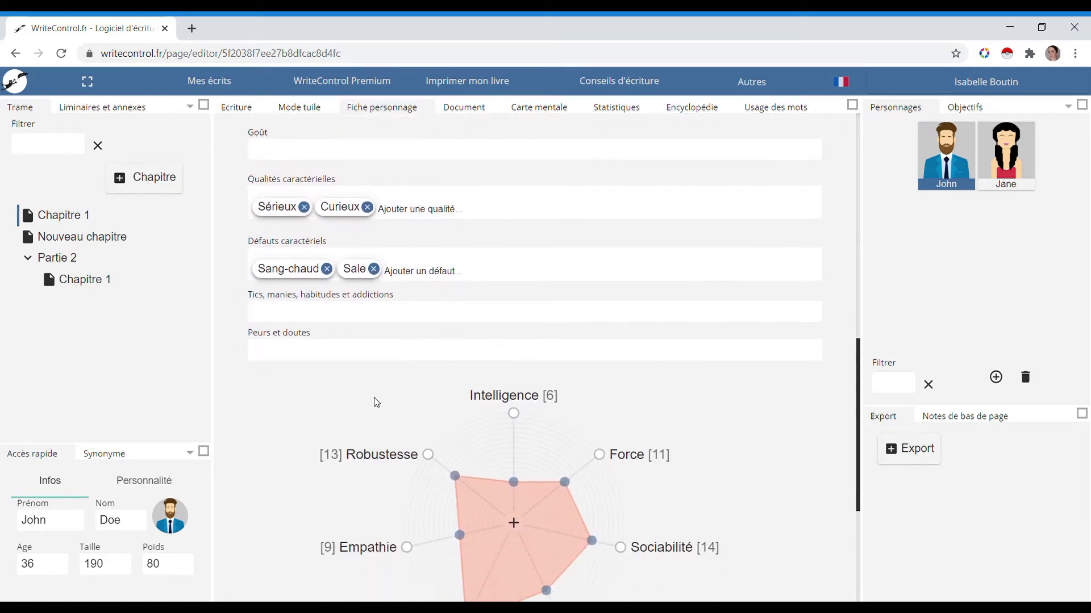
{"action": "scroll", "coordinate": [370, 398], "scroll_direction": "down", "scroll_amount": 2}
{"action": "left_click", "coordinate": [274, 430]}
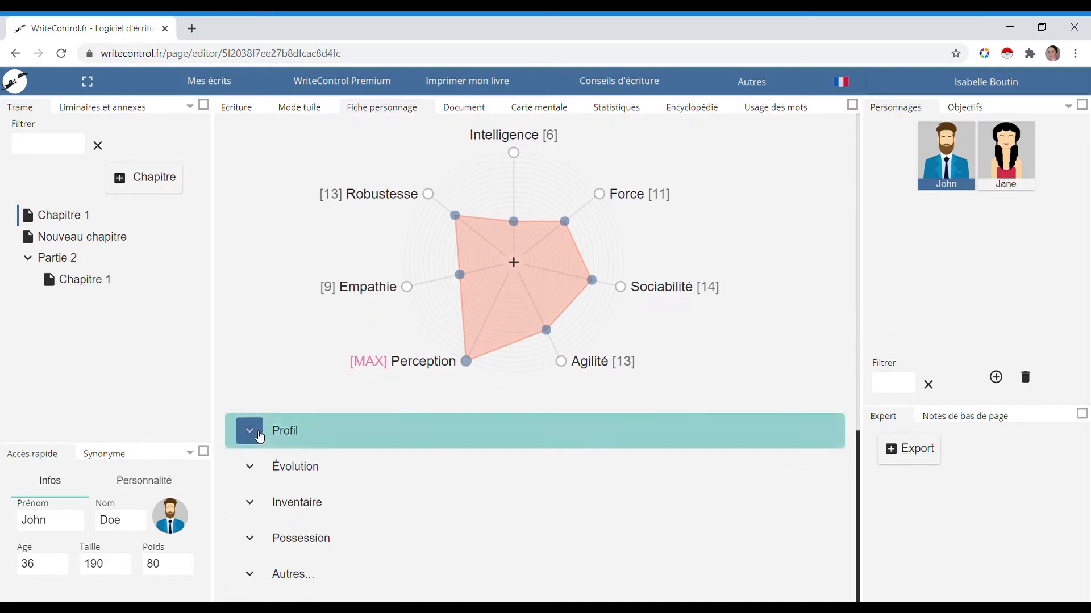
{"action": "scroll", "coordinate": [387, 413], "scroll_direction": "down", "scroll_amount": 4}
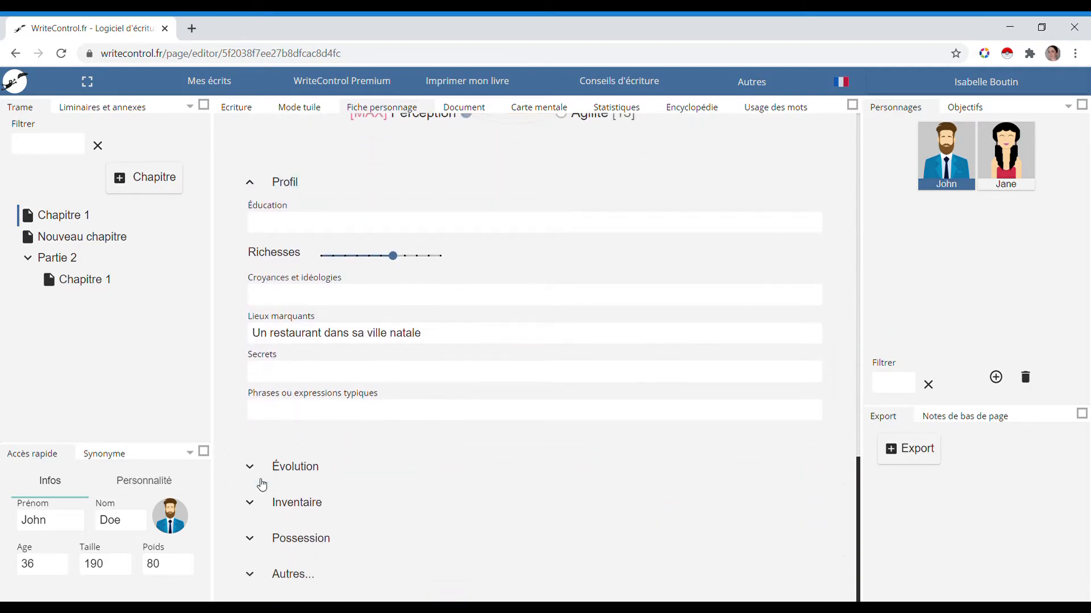
{"action": "left_click", "coordinate": [249, 475]}
{"action": "scroll", "coordinate": [383, 463], "scroll_direction": "down", "scroll_amount": 2}
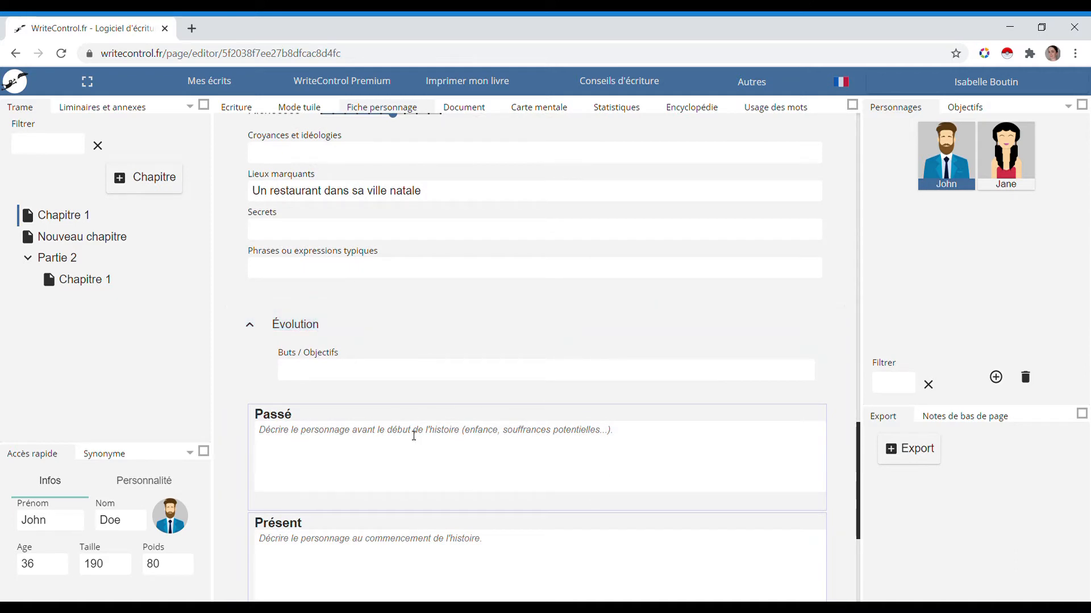
- Collapse the Évolution, Profil, Caractère and Physique sections of the male character's sheet
{"action": "left_click", "coordinate": [251, 326]}
{"action": "scroll", "coordinate": [219, 399], "scroll_direction": "up", "scroll_amount": 4}
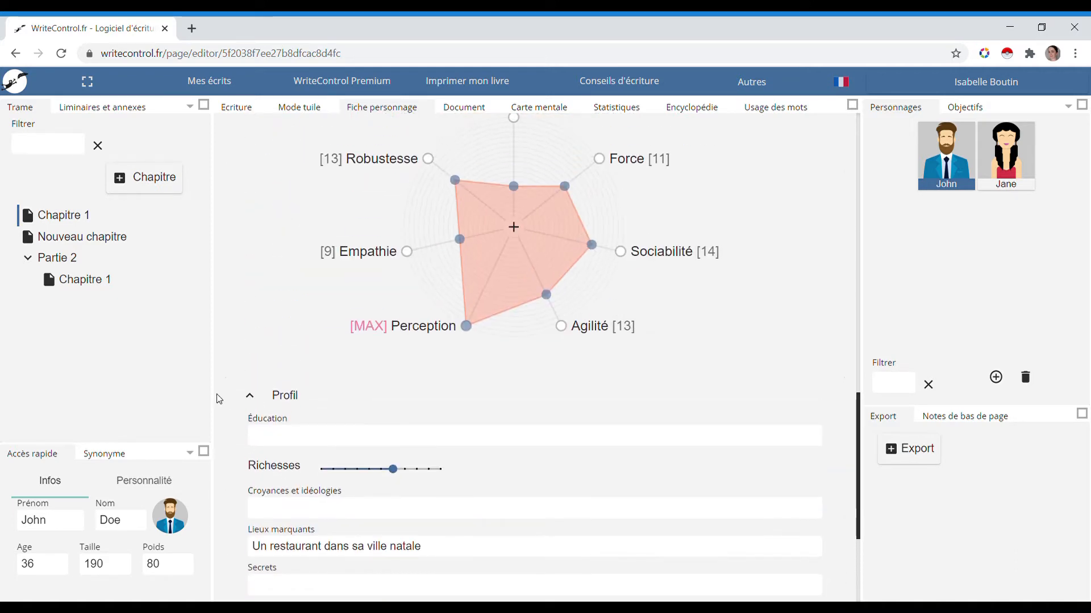
{"action": "left_click", "coordinate": [248, 396]}
{"action": "scroll", "coordinate": [310, 380], "scroll_direction": "up", "scroll_amount": 4}
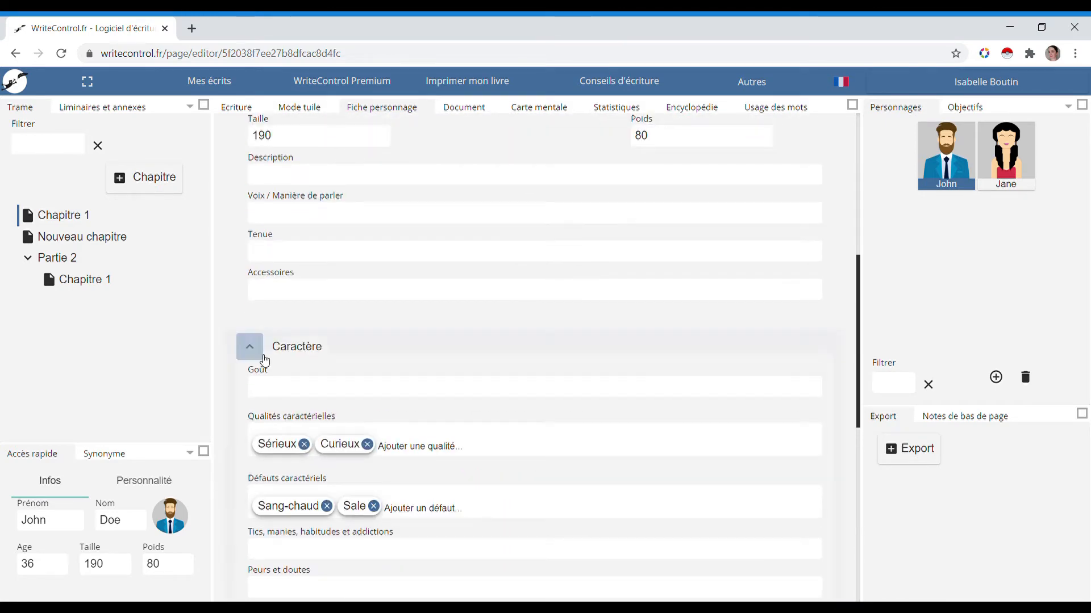
{"action": "left_click", "coordinate": [250, 346]}
{"action": "left_click", "coordinate": [329, 358]}
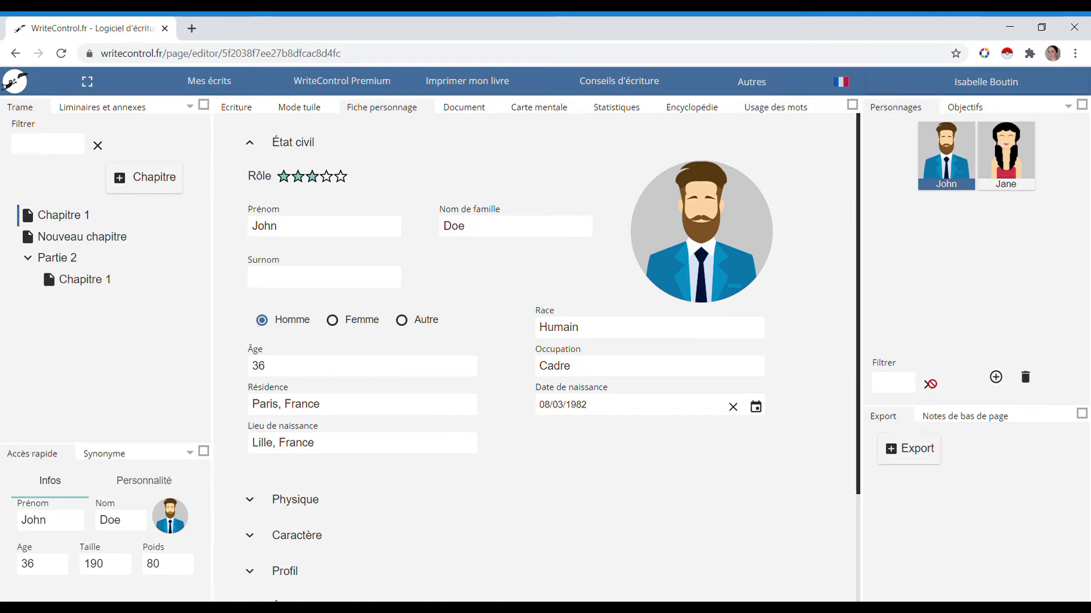
- Dock the Personnages panel beneath Objectifs, then activate the writing objectives and give them more room
{"action": "left_click_drag", "start_coordinate": [882, 108], "coordinate": [930, 380]}
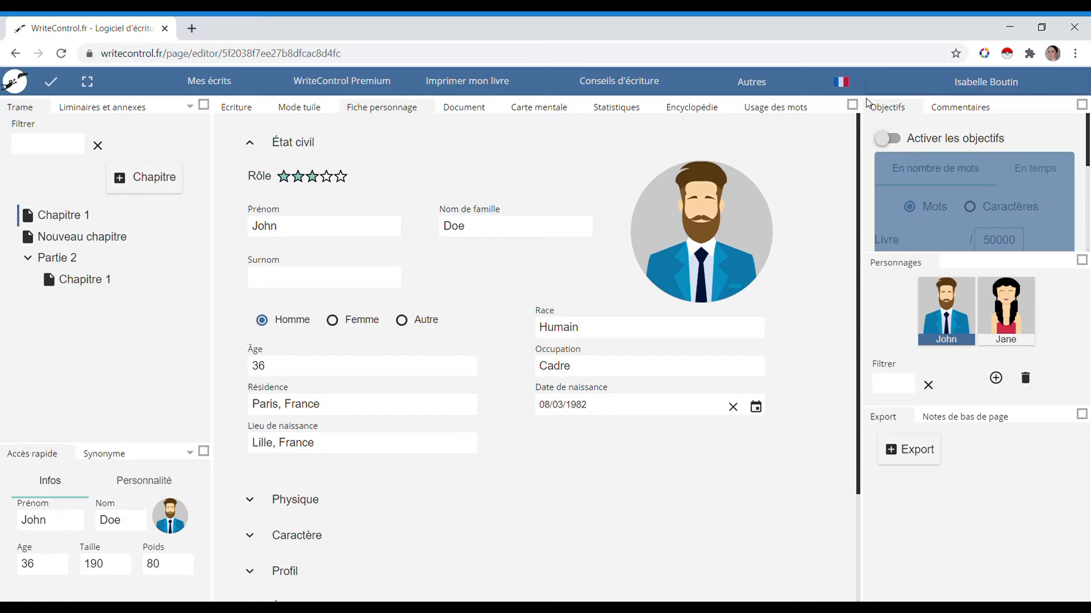
{"action": "left_click", "coordinate": [900, 139]}
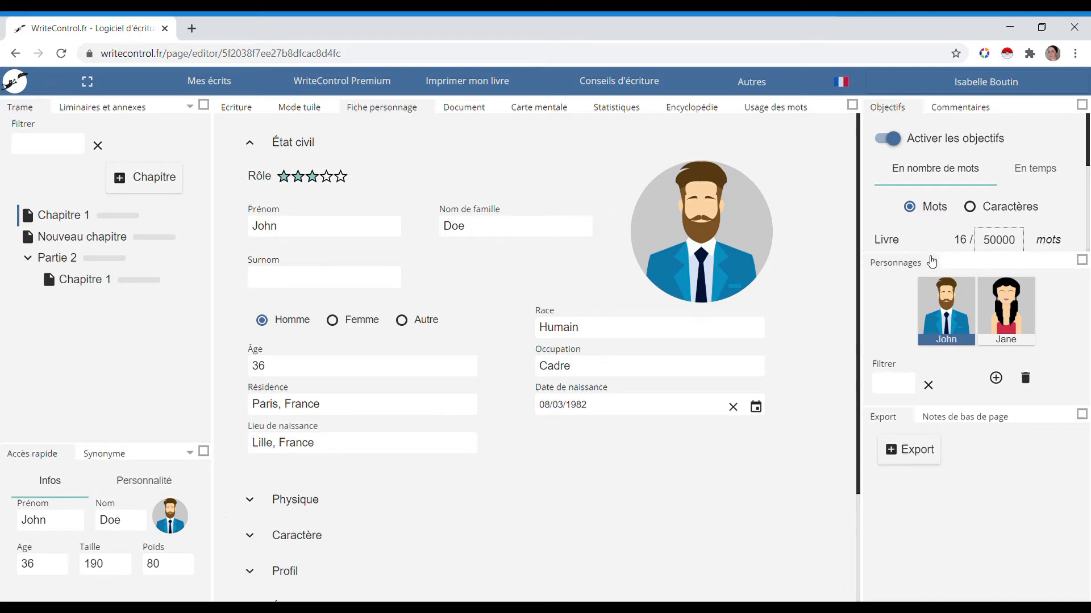
{"action": "left_click_drag", "start_coordinate": [937, 253], "coordinate": [937, 262]}
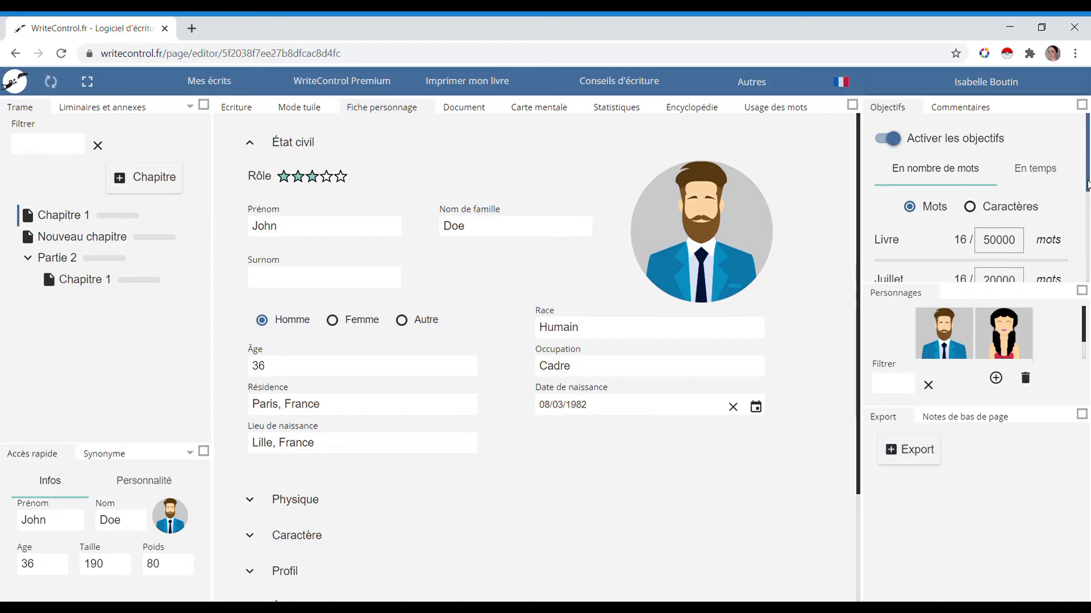
- Examine the word-count objectives for book, month, day, session and chapter, then the time objectives, in the maximized Objectifs panel
{"action": "scroll", "coordinate": [1072, 226], "scroll_direction": "down", "scroll_amount": 2}
{"action": "left_click", "coordinate": [1081, 292]}
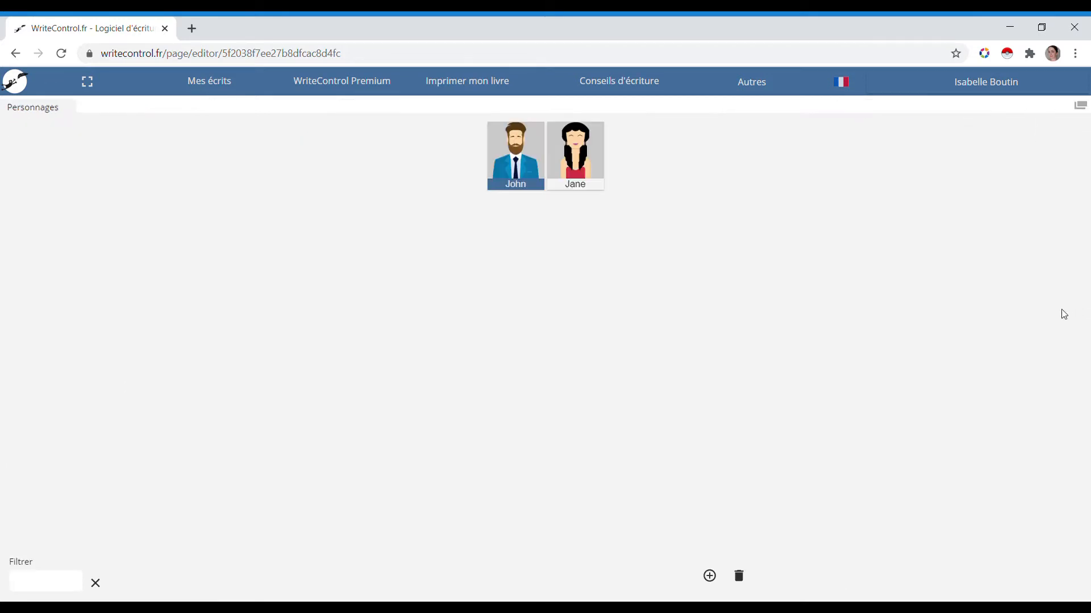
{"action": "left_click", "coordinate": [1079, 105]}
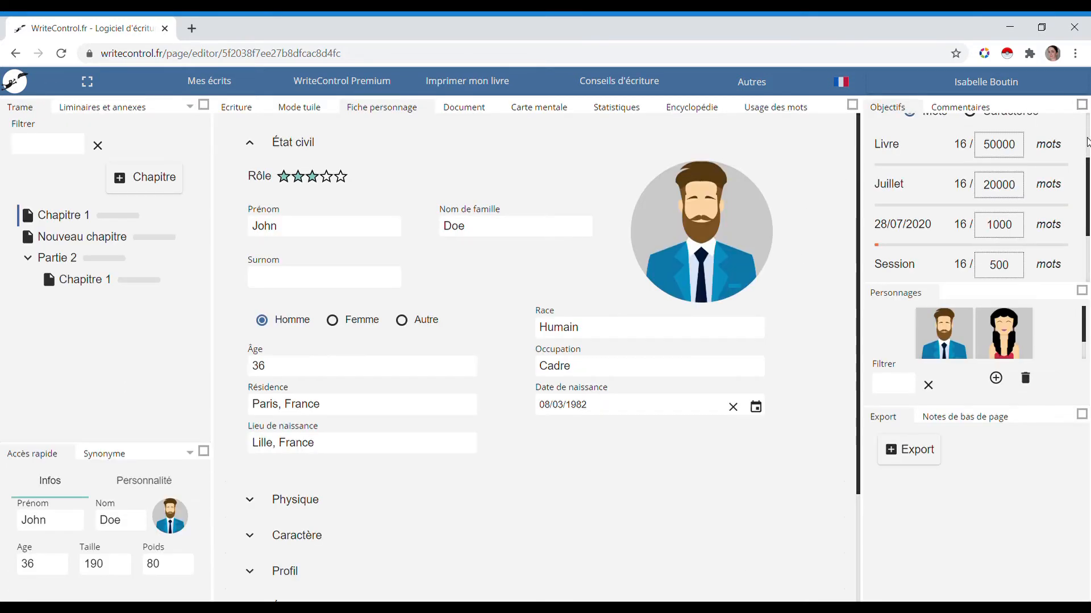
{"action": "left_click", "coordinate": [1081, 106]}
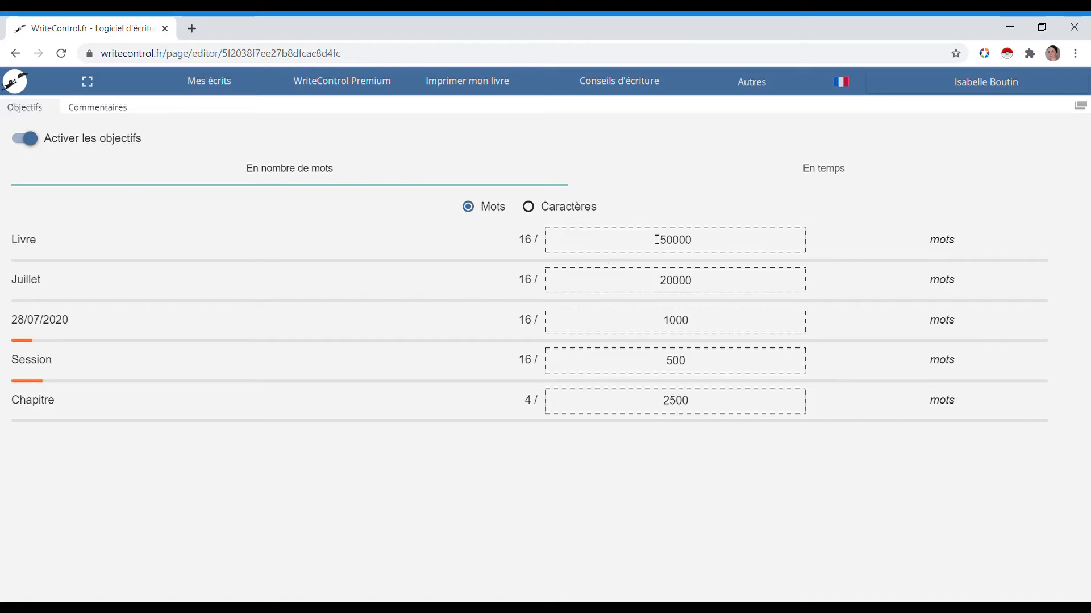
{"action": "left_click_drag", "start_coordinate": [656, 252], "coordinate": [686, 255]}
{"action": "left_click", "coordinate": [660, 279]}
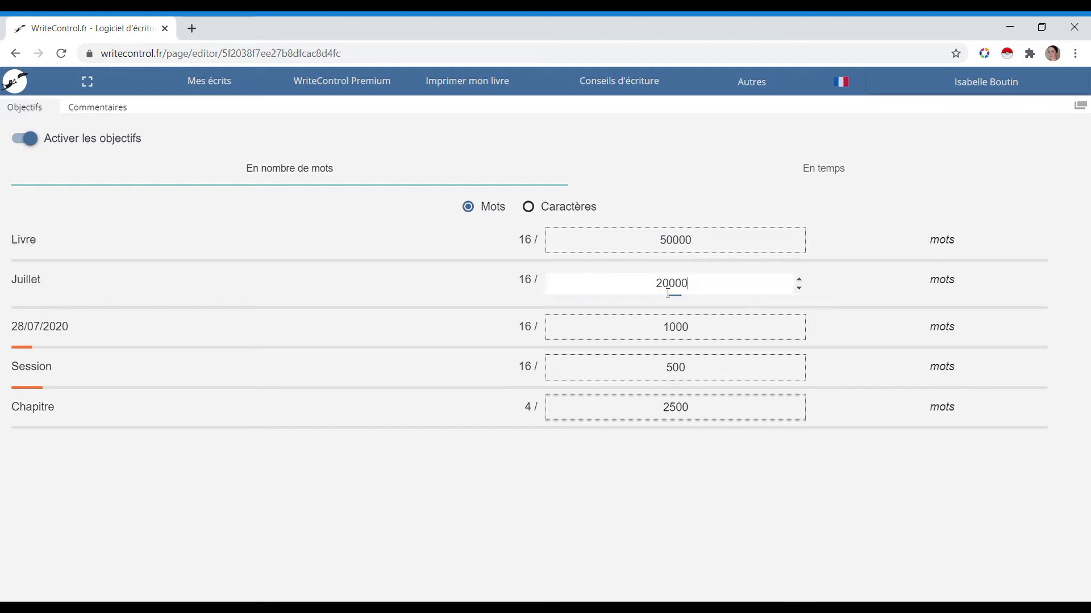
{"action": "left_click", "coordinate": [646, 329]}
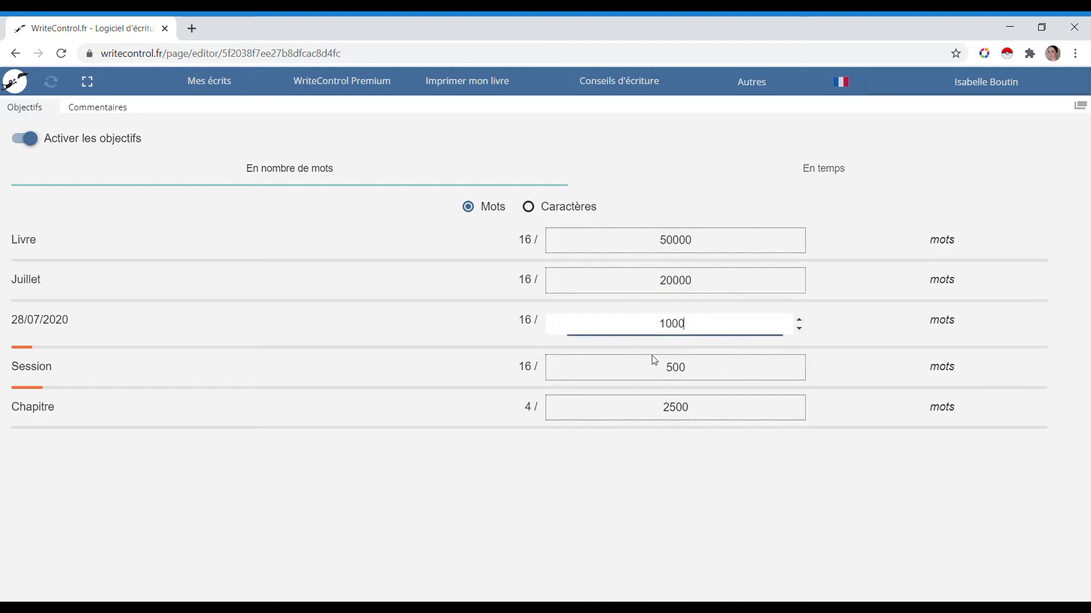
{"action": "left_click", "coordinate": [667, 368]}
{"action": "left_click", "coordinate": [661, 418]}
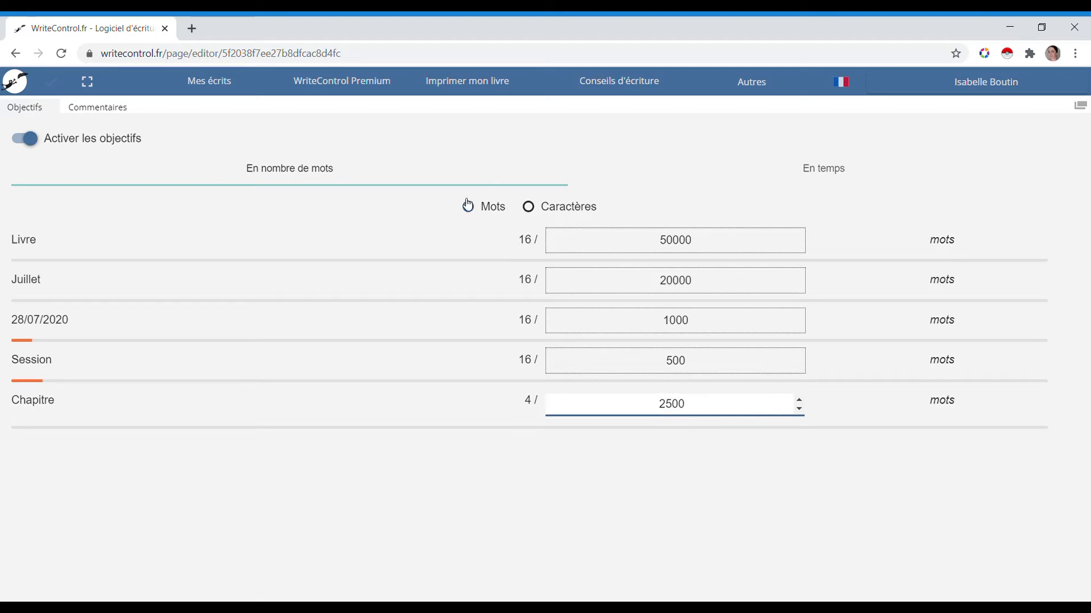
{"action": "left_click", "coordinate": [821, 174]}
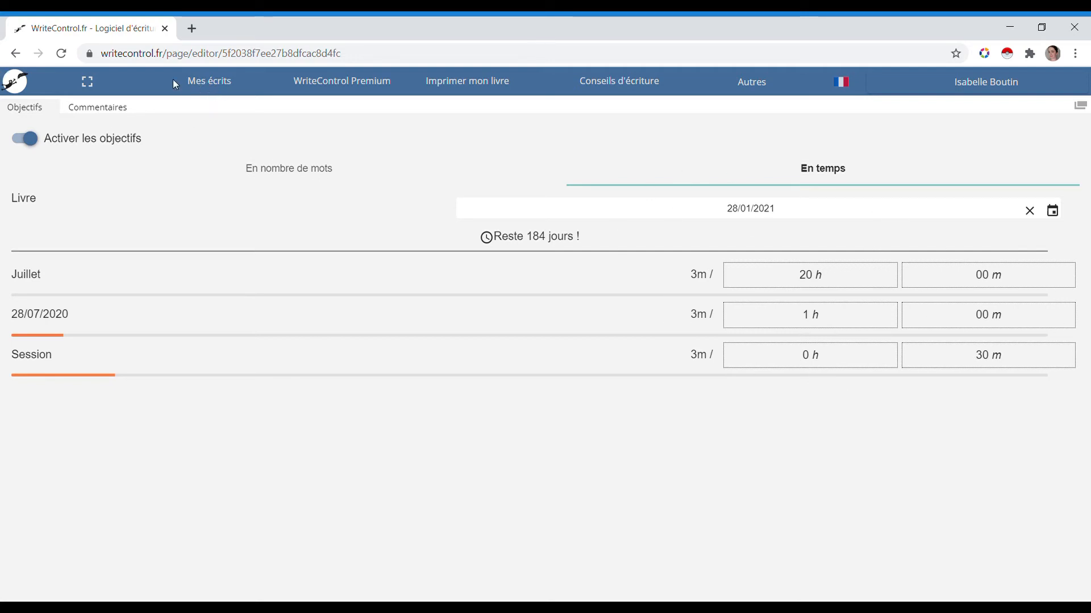
{"action": "left_click", "coordinate": [1081, 107]}
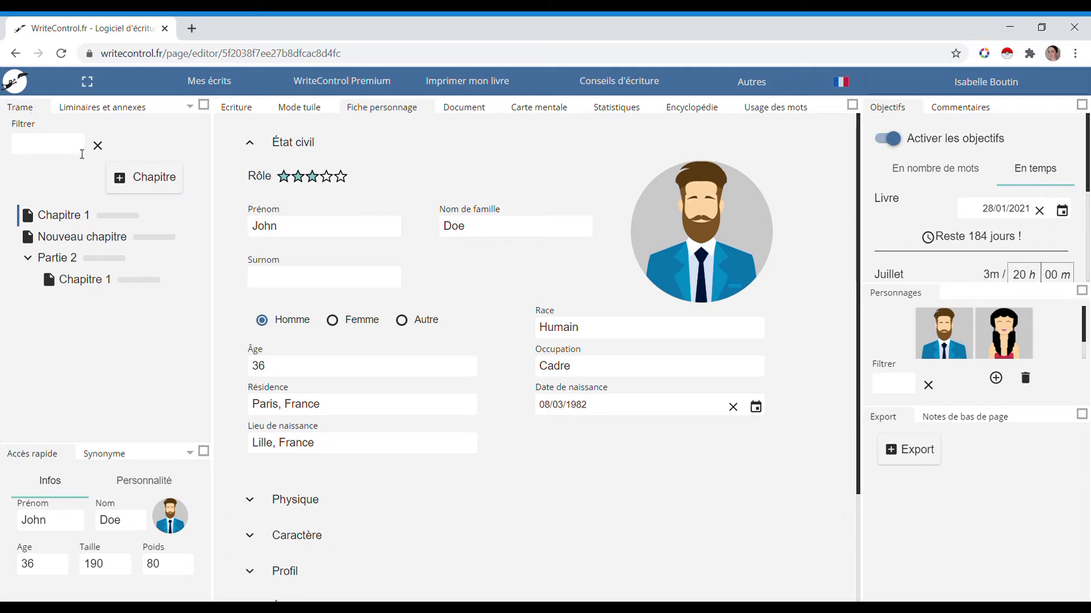
- Replace the placeholder text of the top-level Chapitre 1 with "J'écris mon livre"
{"action": "left_click", "coordinate": [253, 108]}
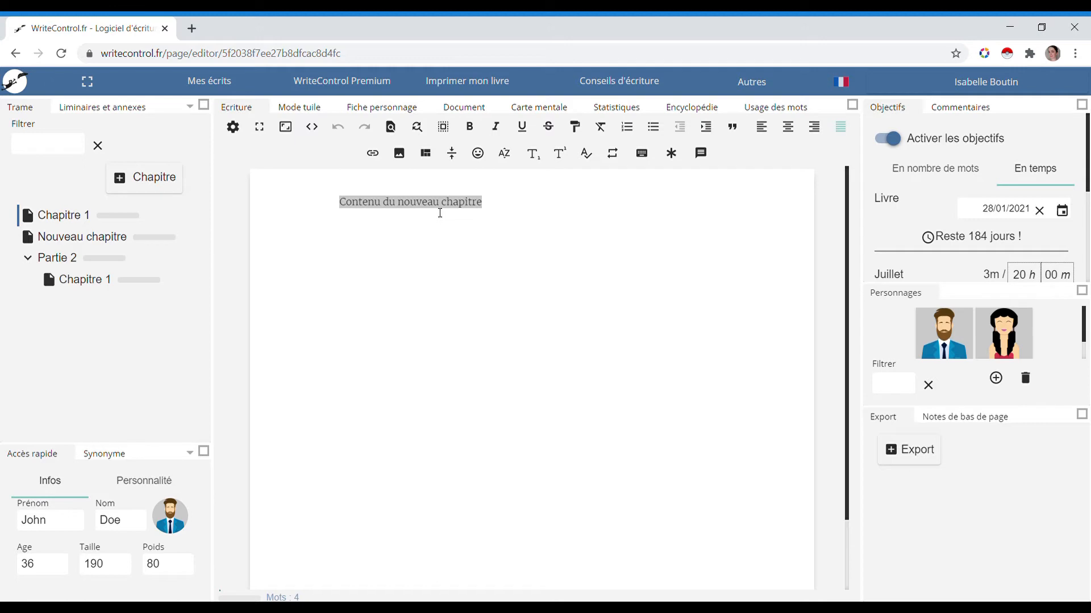
{"action": "double_click", "coordinate": [437, 209]}
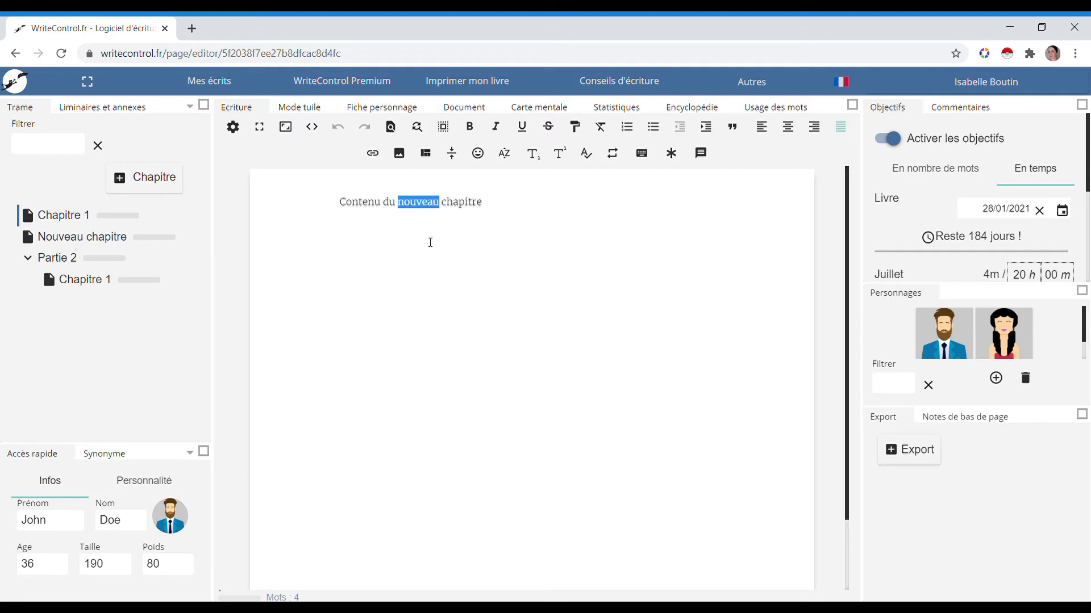
{"action": "double_click", "coordinate": [460, 208]}
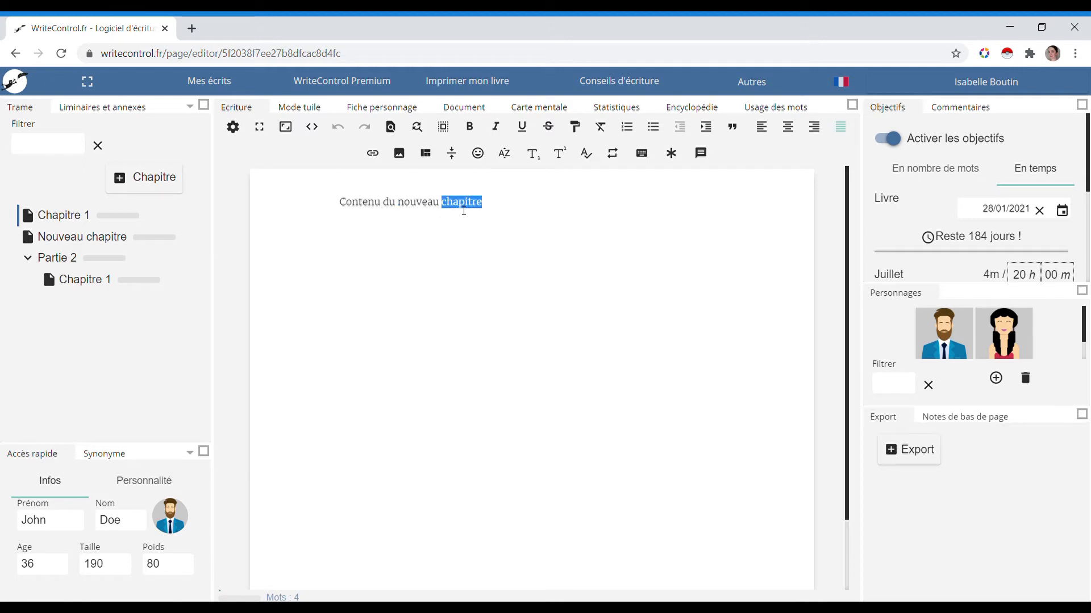
{"action": "triple_click", "coordinate": [464, 211]}
{"action": "key", "text": "BackSpace"}
{"action": "type", "text": "J'"}
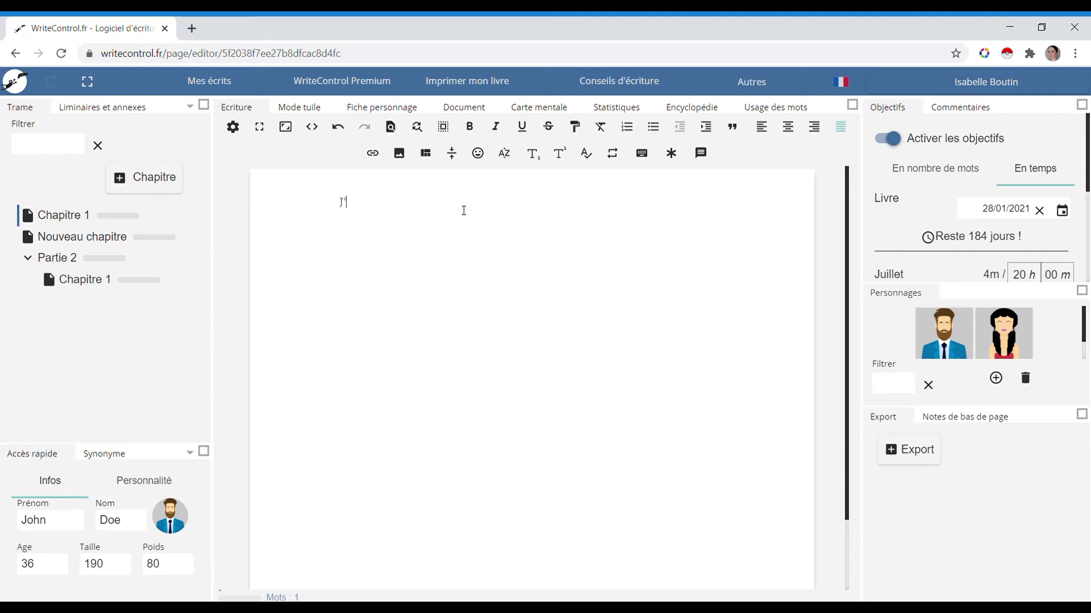
{"action": "type", "text": "écris mon livre"}
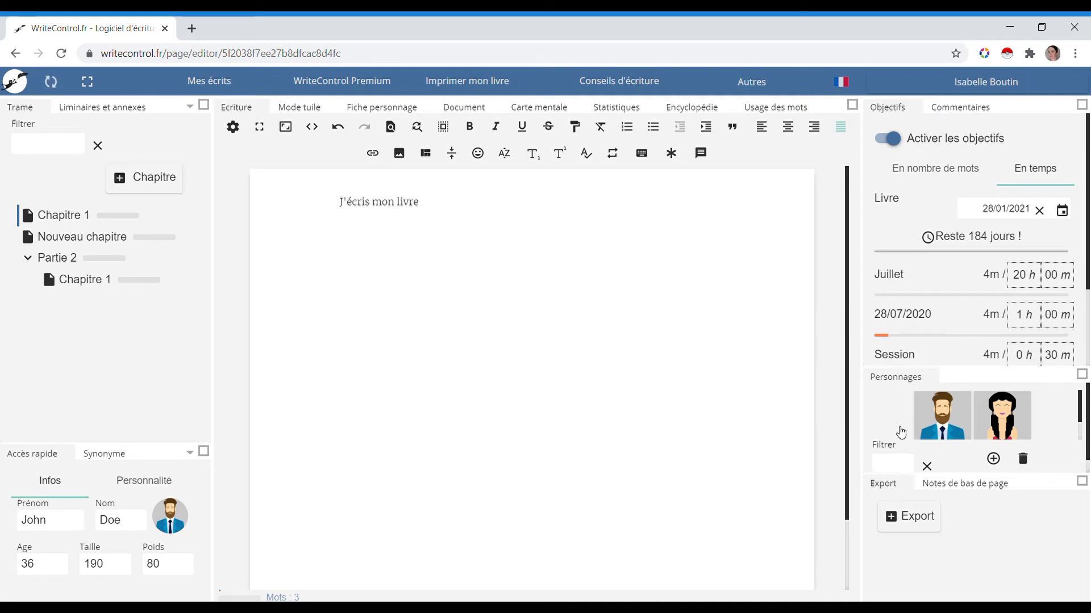
- Enlarge the Objectifs panel over the character list and switch it to the word-count objectives
{"action": "left_click", "coordinate": [897, 513]}
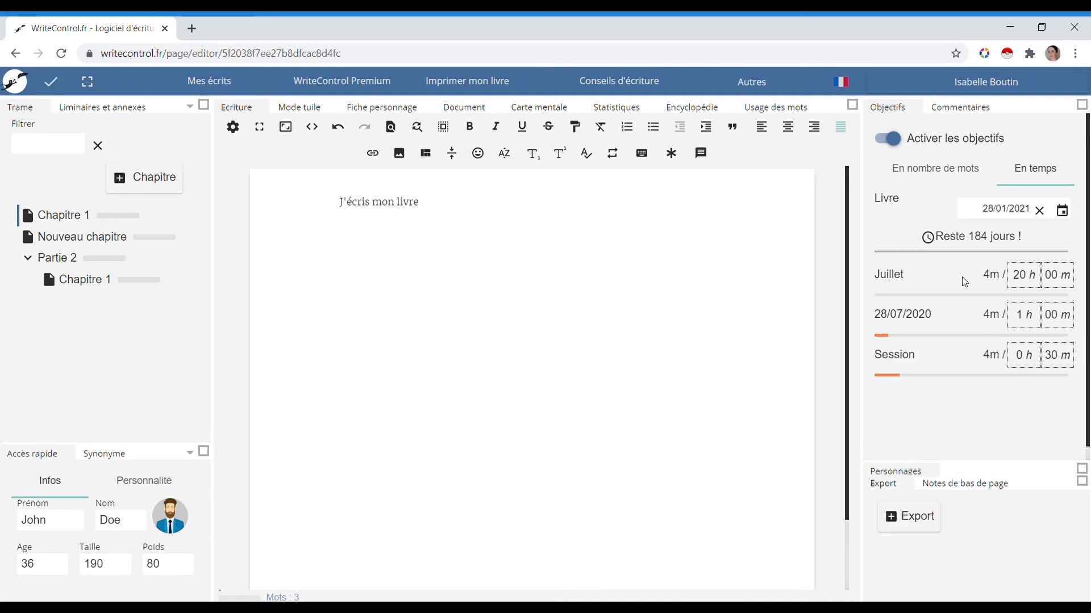
{"action": "left_click", "coordinate": [927, 171]}
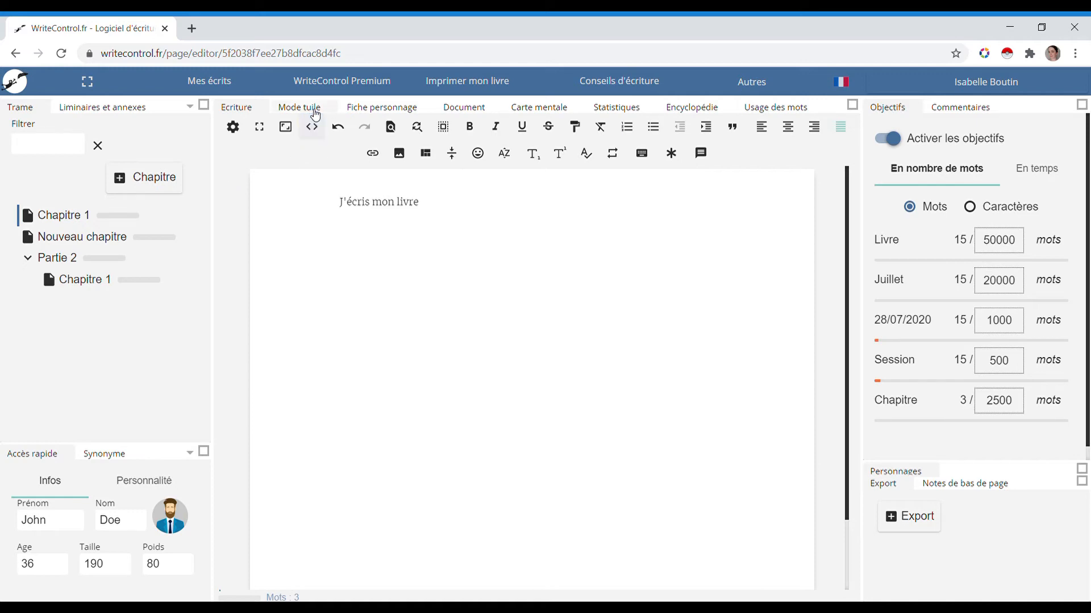
- Look over the character sheet and the document view
{"action": "left_click", "coordinate": [371, 112]}
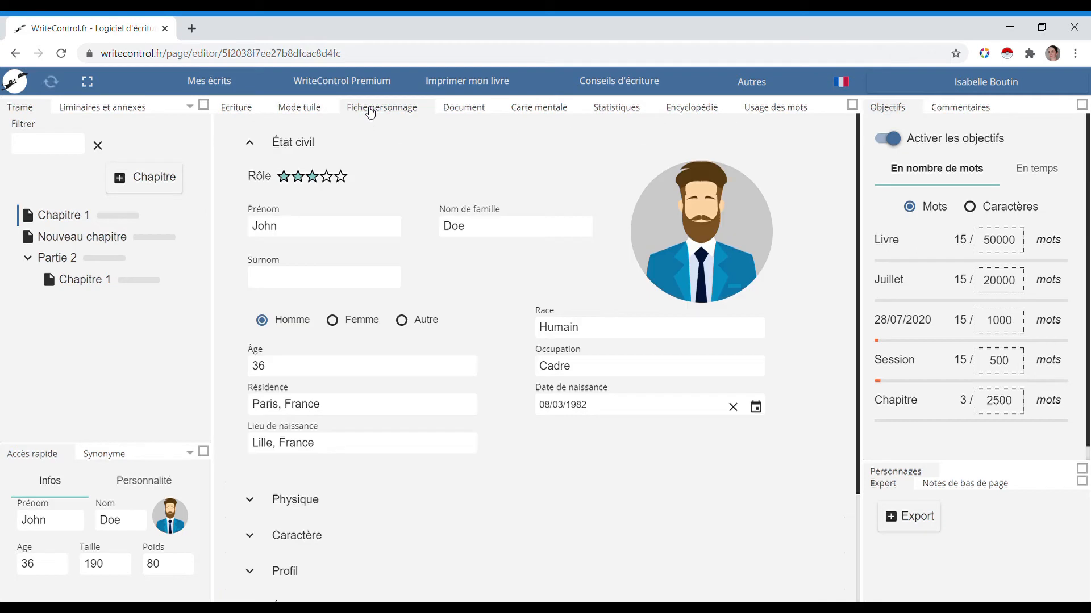
{"action": "left_click", "coordinate": [484, 110]}
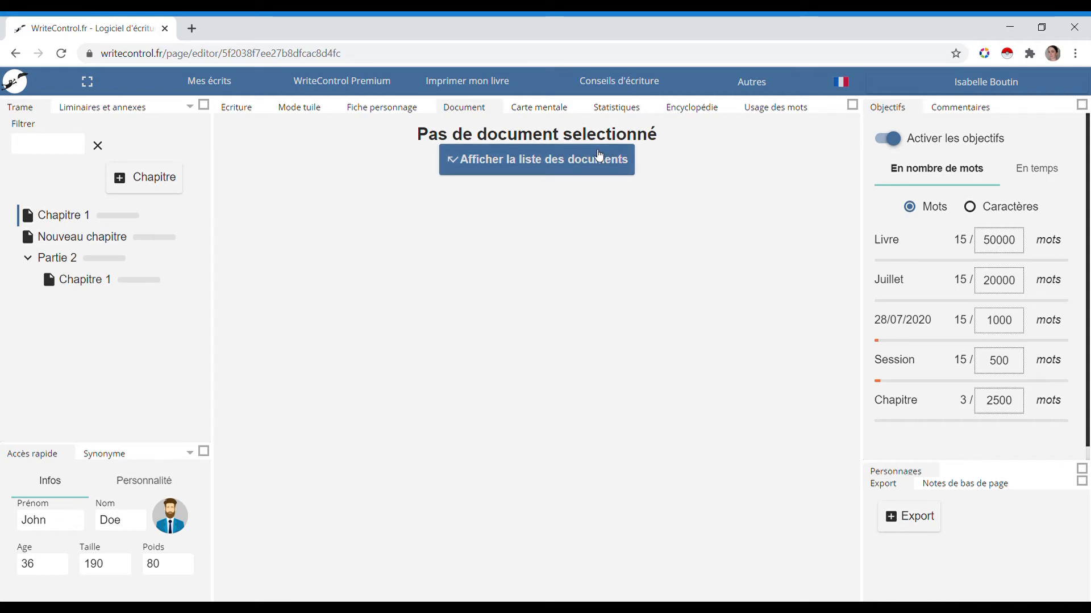
- In the mind map, add a child node named "case" to "Carte mentale" and place it below and left of that node
{"action": "left_click", "coordinate": [545, 106]}
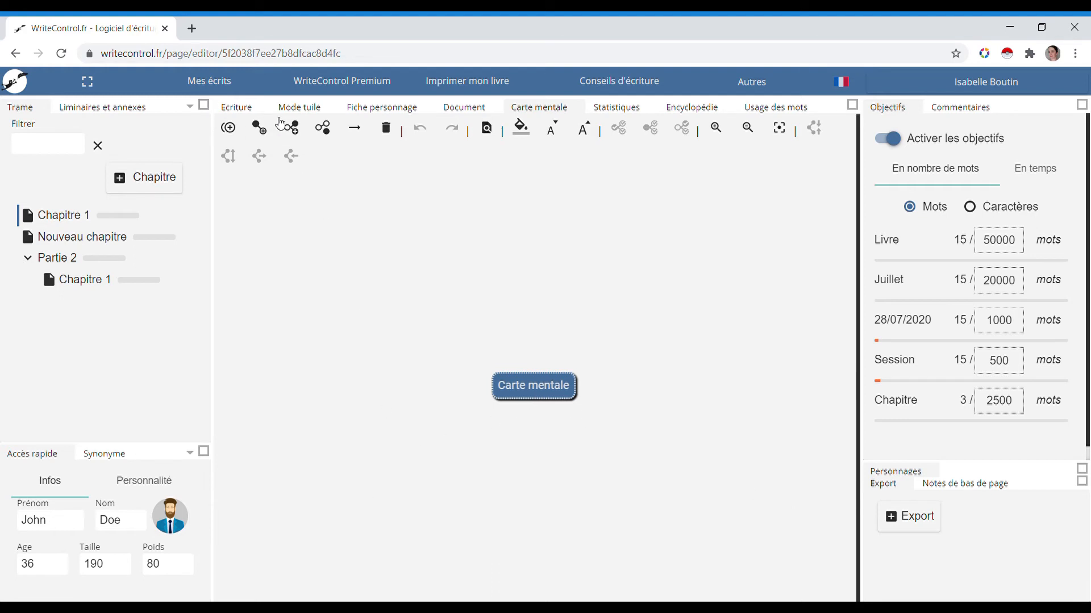
{"action": "left_click", "coordinate": [259, 127]}
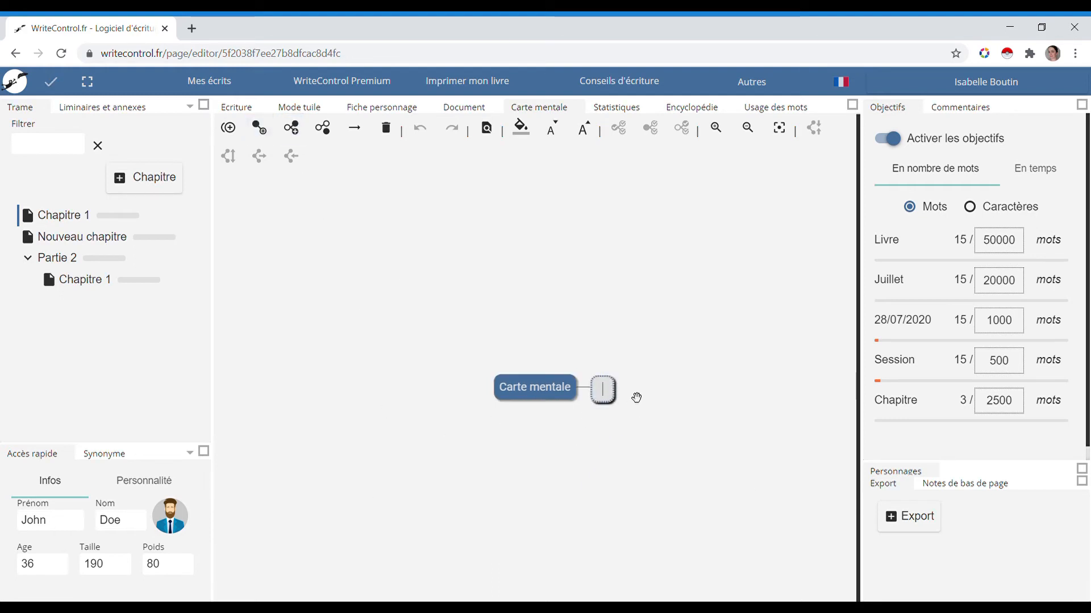
{"action": "type", "text": "case"}
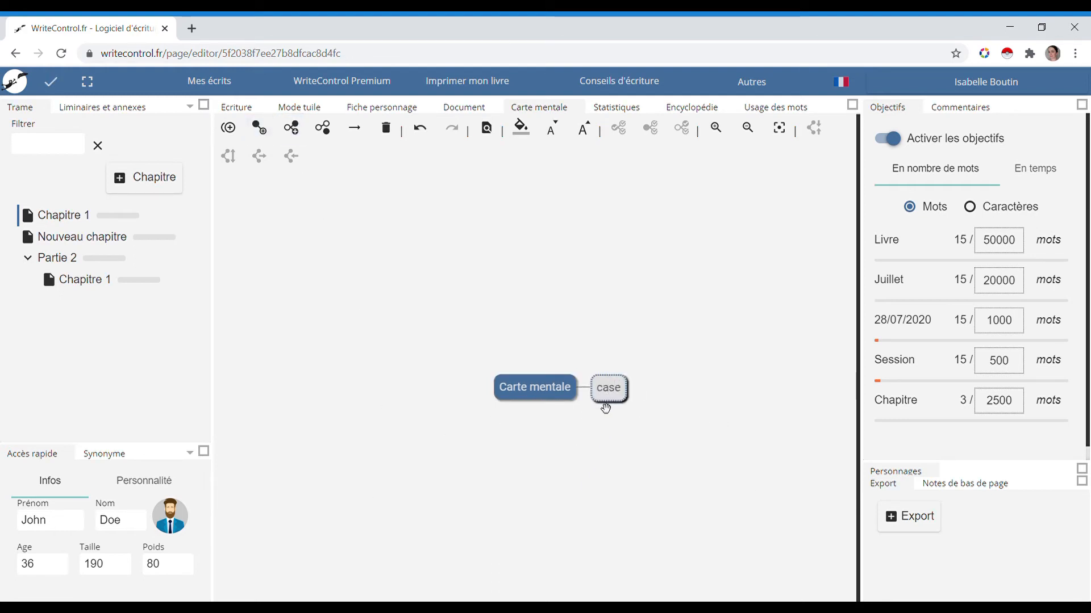
{"action": "left_click", "coordinate": [620, 433]}
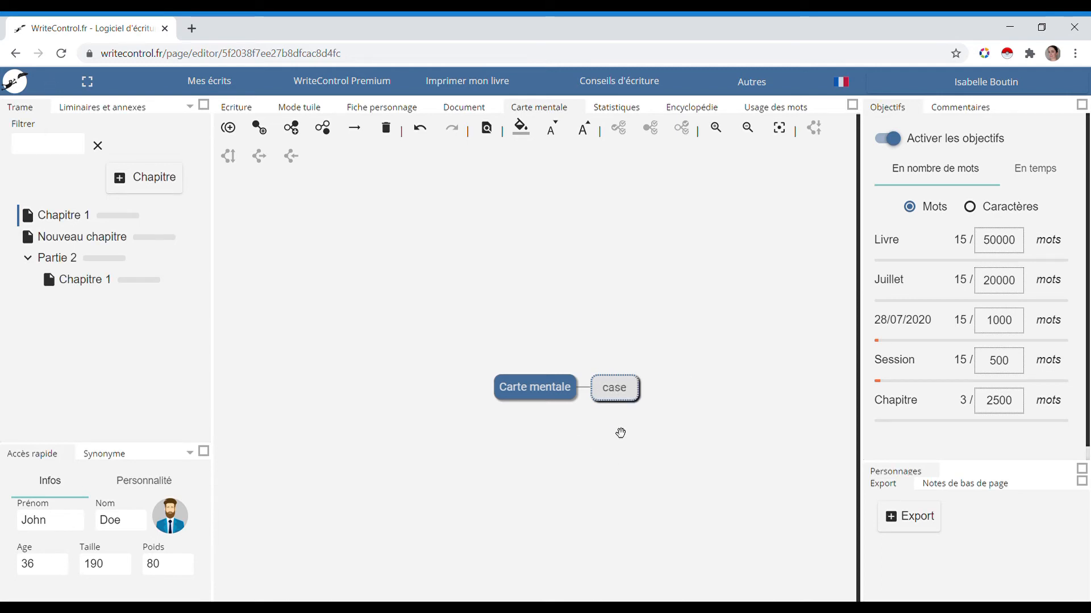
{"action": "left_click_drag", "start_coordinate": [617, 395], "coordinate": [440, 475]}
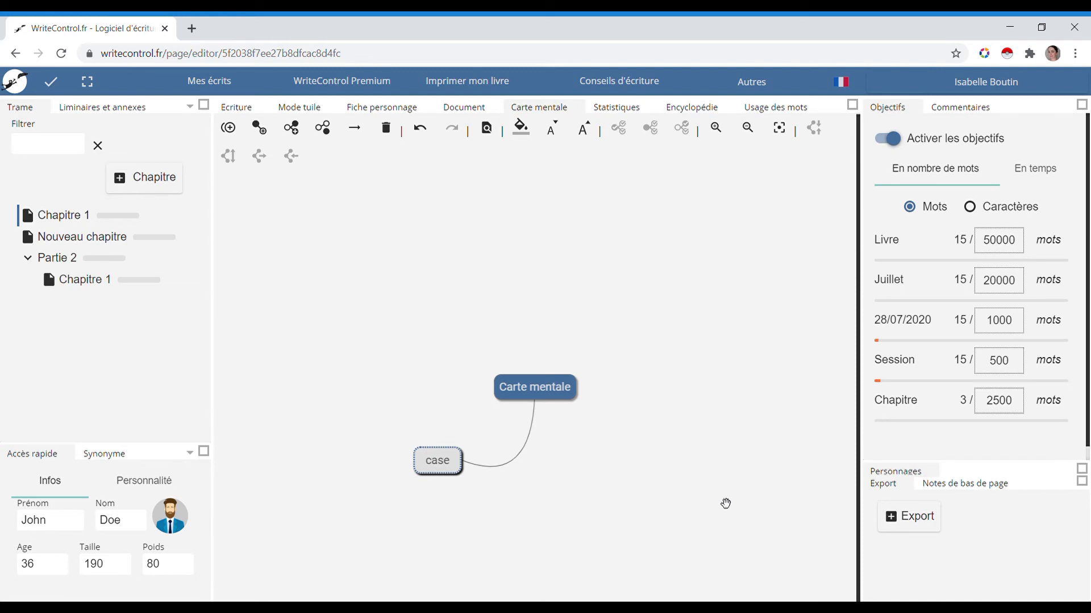
- Examine the book's writing statistics and estimated completion date, then look at the encyclopedia and word-usage tools
{"action": "left_click", "coordinate": [607, 109]}
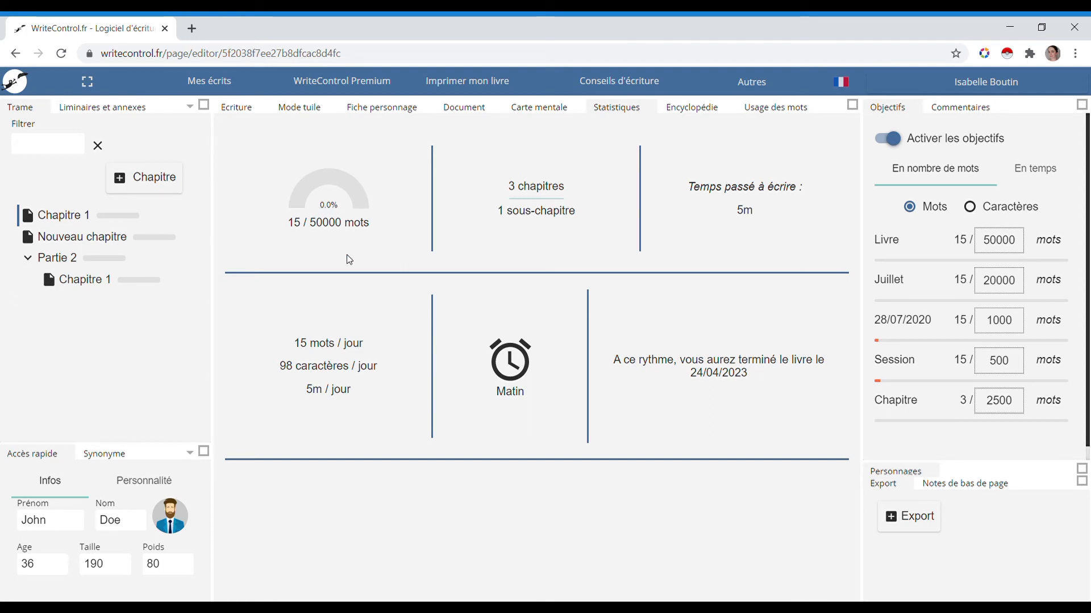
{"action": "left_click_drag", "start_coordinate": [737, 373], "coordinate": [689, 377]}
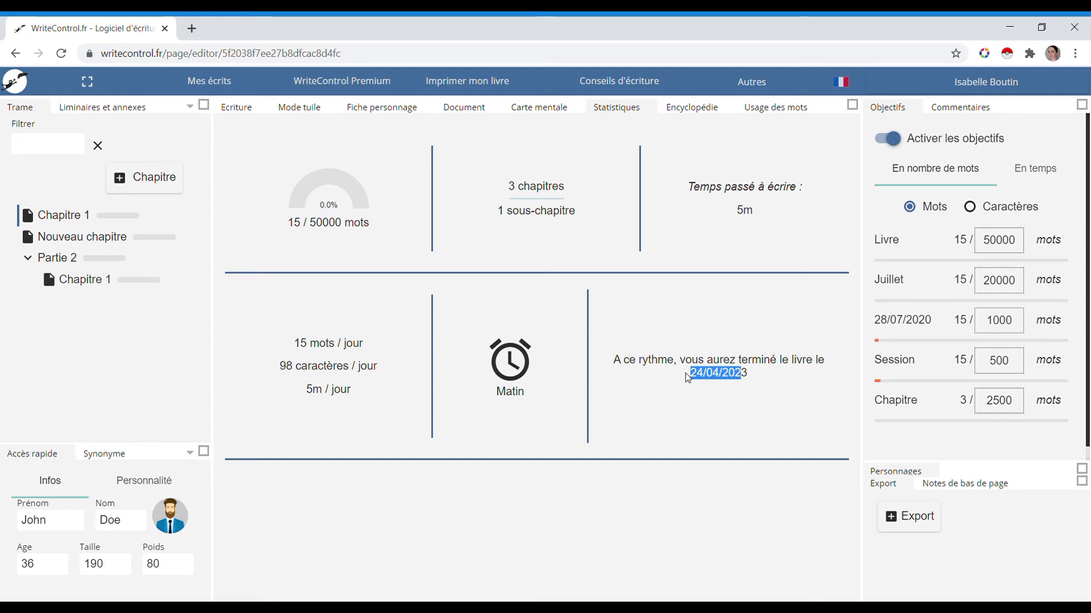
{"action": "left_click", "coordinate": [738, 379]}
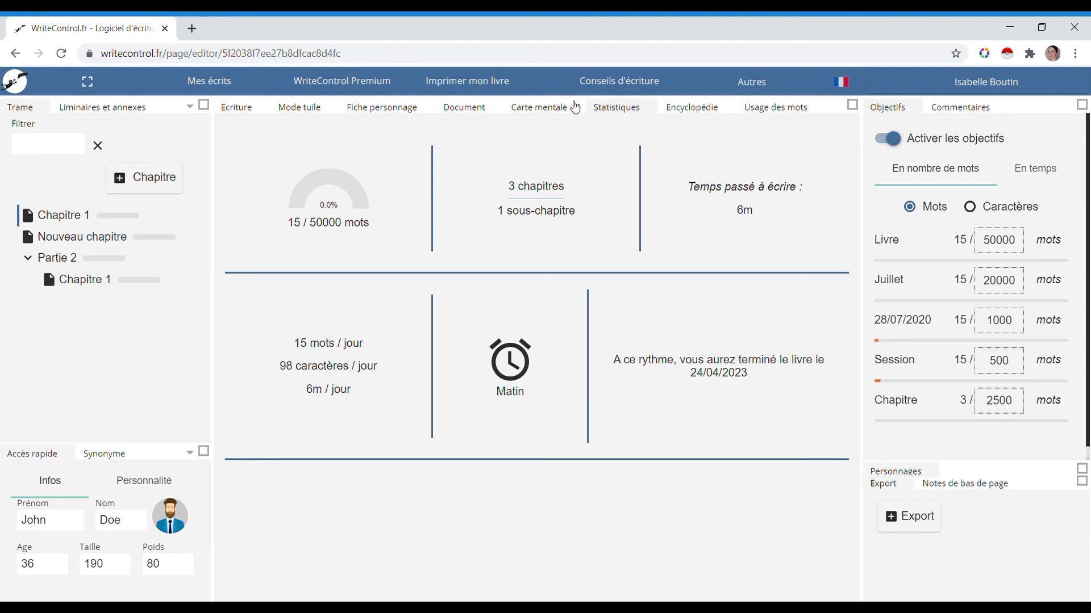
{"action": "left_click", "coordinate": [725, 111]}
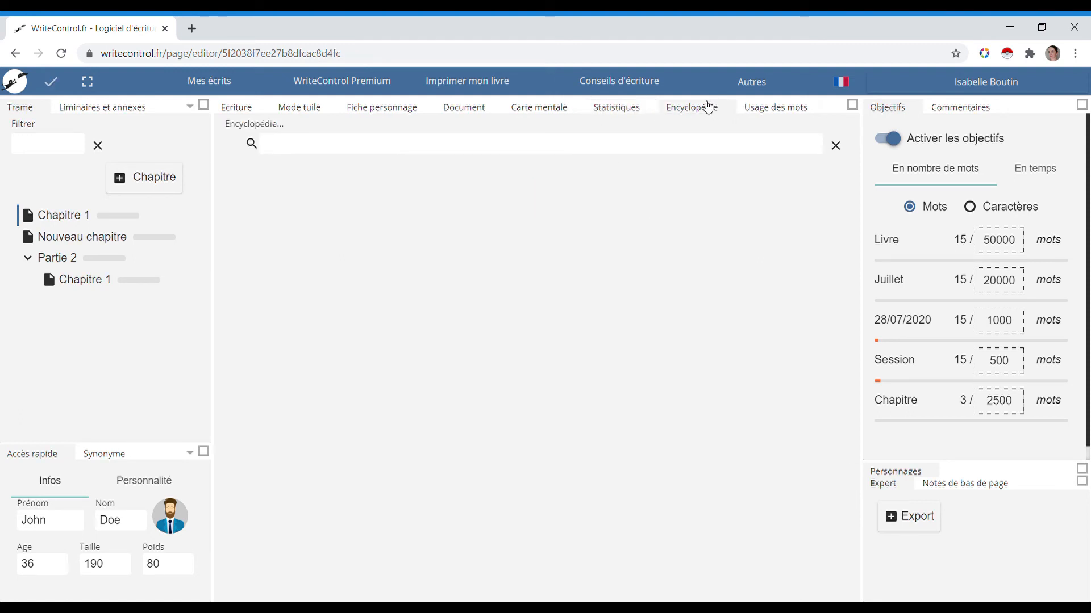
{"action": "left_click", "coordinate": [754, 112]}
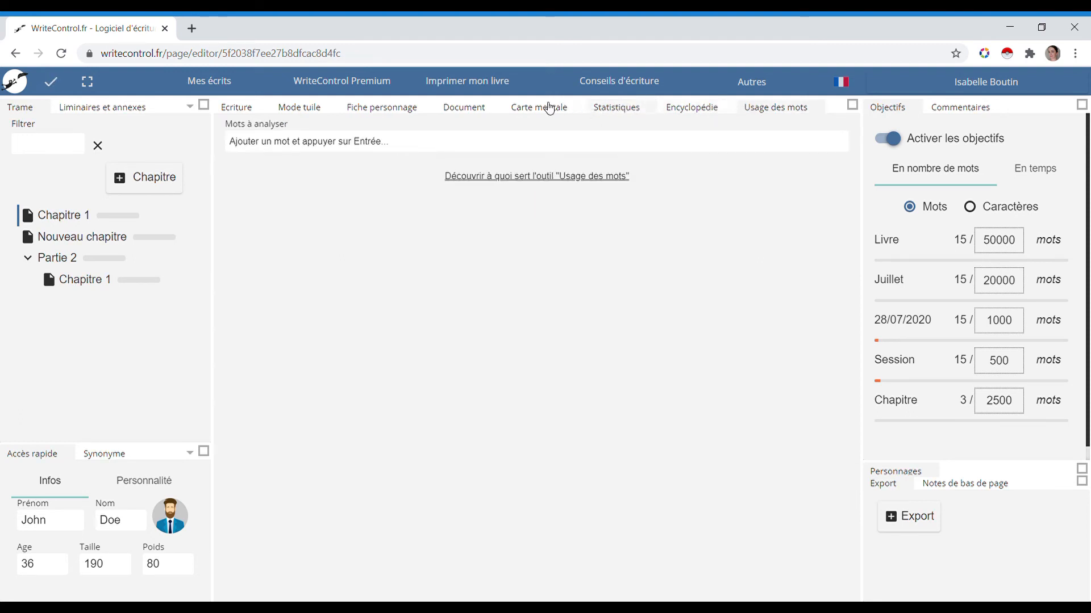
- In the writing editor, try centring the line "J'écris mon livre" and set its alignment to left
{"action": "left_click", "coordinate": [237, 112]}
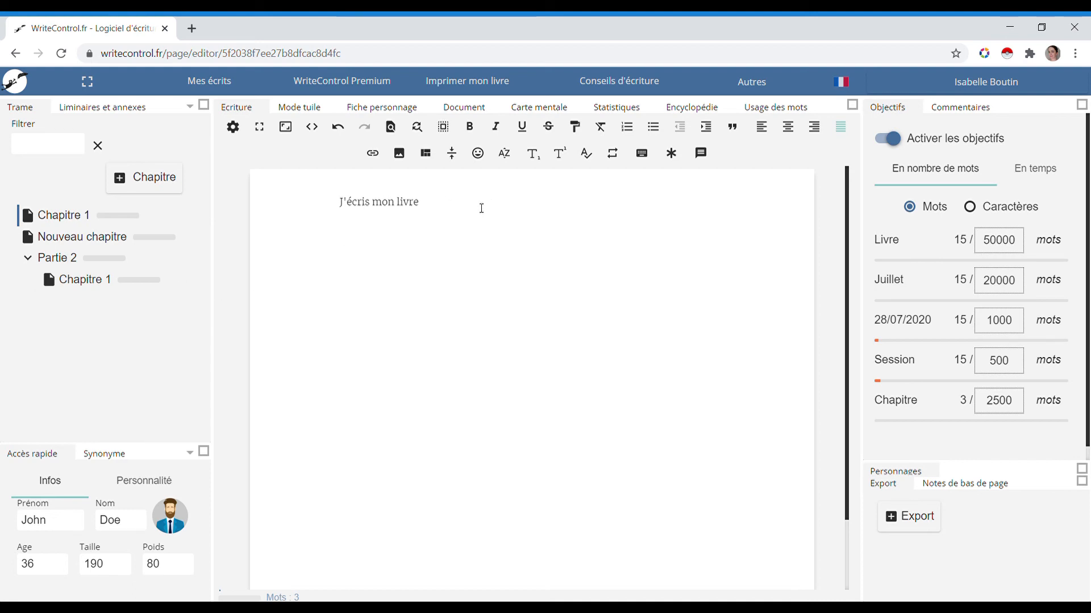
{"action": "left_click_drag", "start_coordinate": [431, 209], "coordinate": [322, 208]}
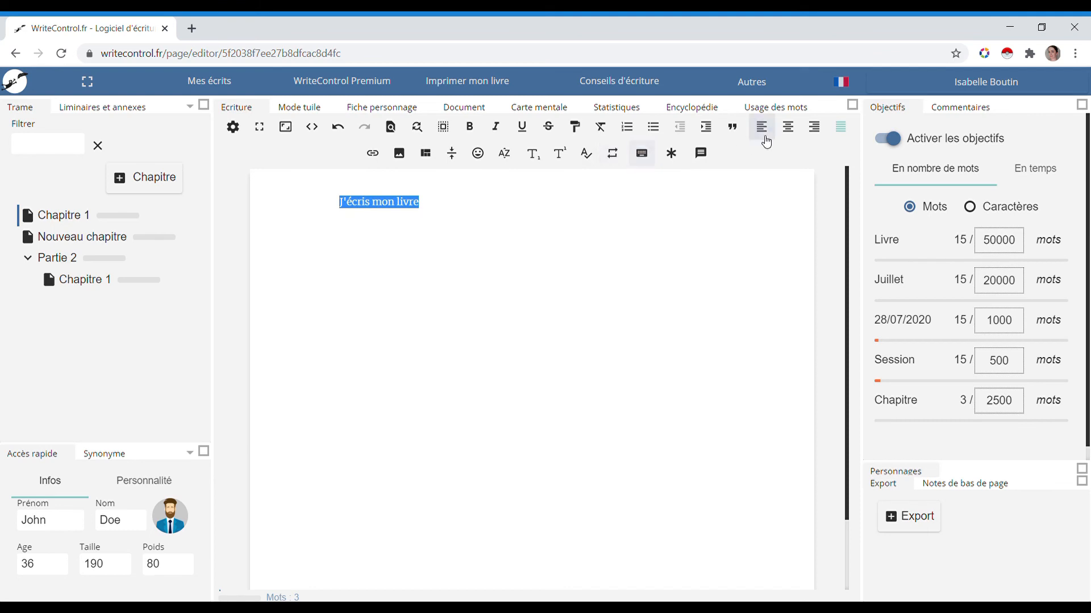
{"action": "left_click", "coordinate": [794, 132]}
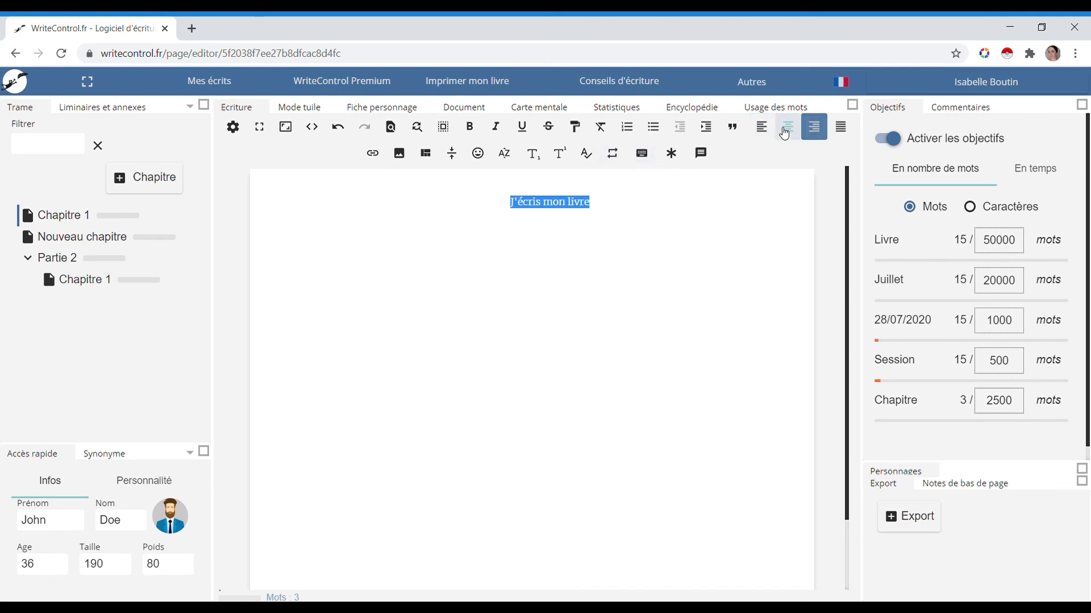
{"action": "left_click", "coordinate": [762, 128]}
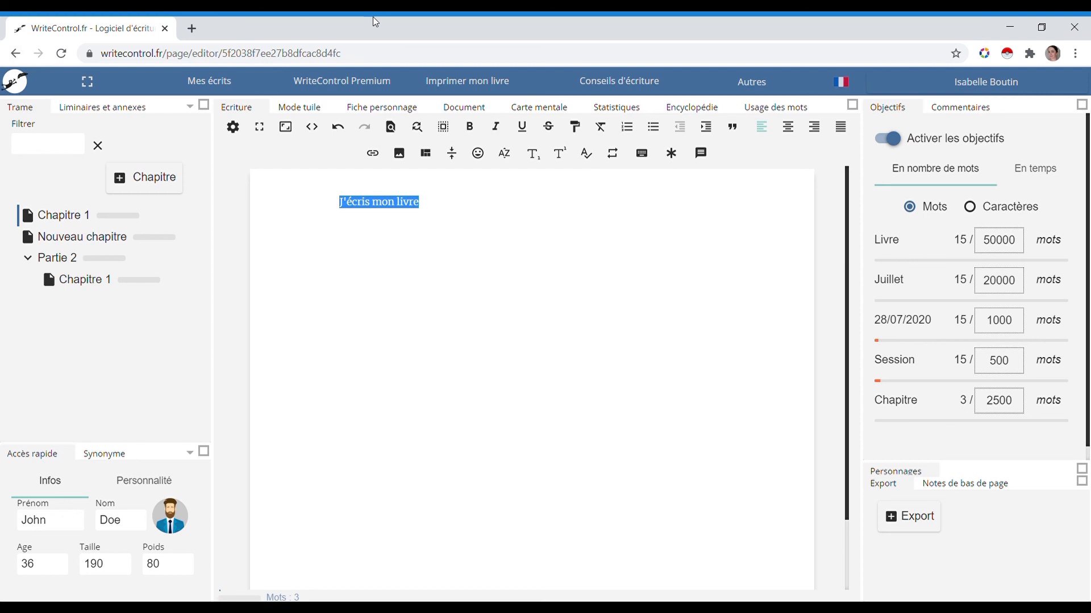
{"action": "left_click", "coordinate": [520, 221]}
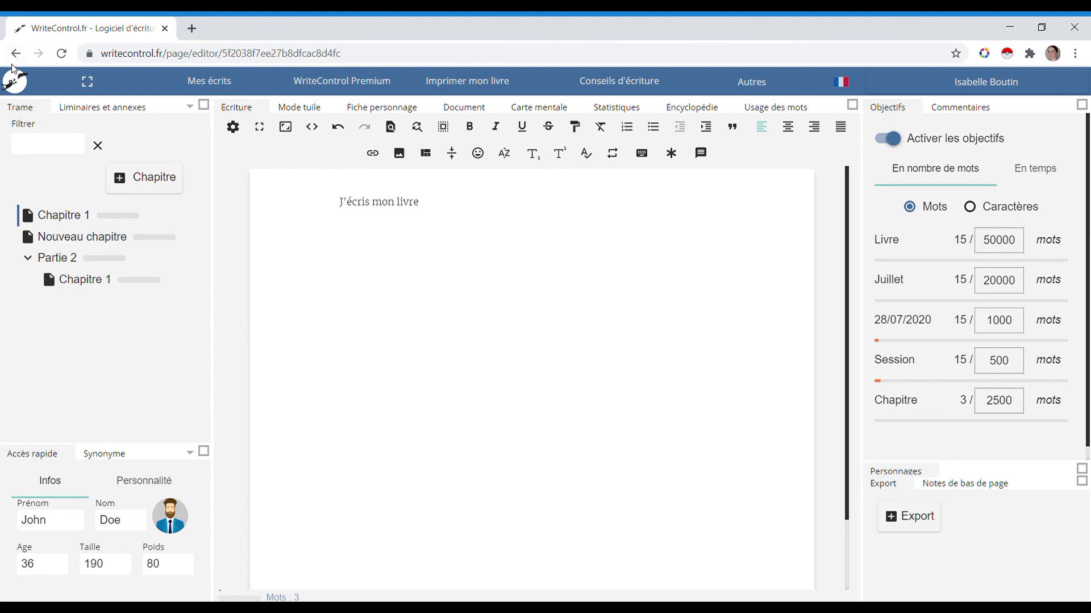
- Go to the WriteControl home page and look over its customisation, book printing, extras, upcoming features and contact sections
{"action": "left_click", "coordinate": [12, 85]}
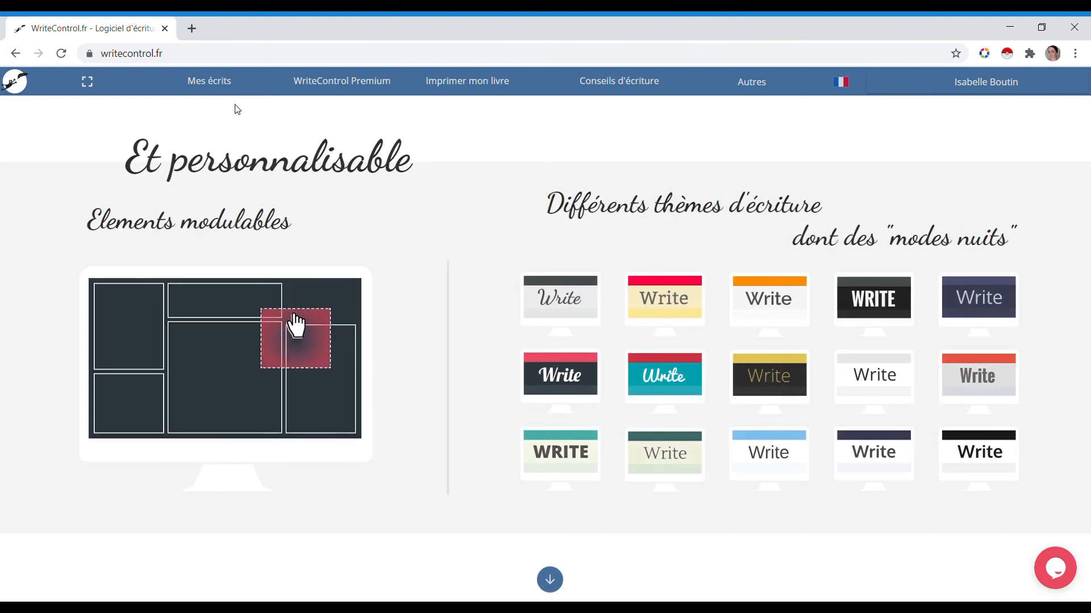
{"action": "left_click", "coordinate": [205, 59]}
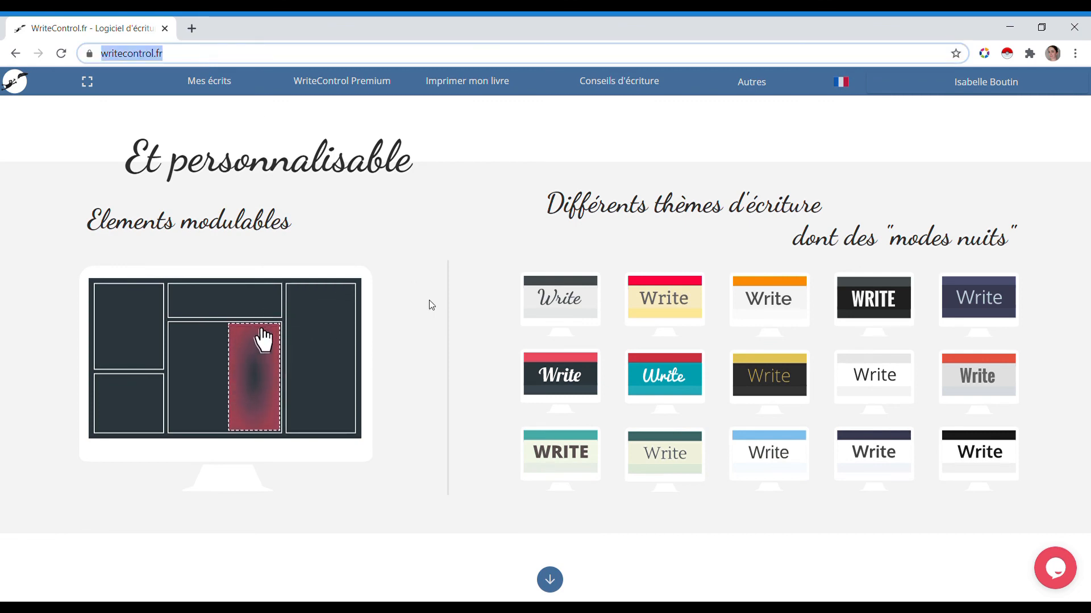
{"action": "scroll", "coordinate": [435, 390], "scroll_direction": "down", "scroll_amount": 1}
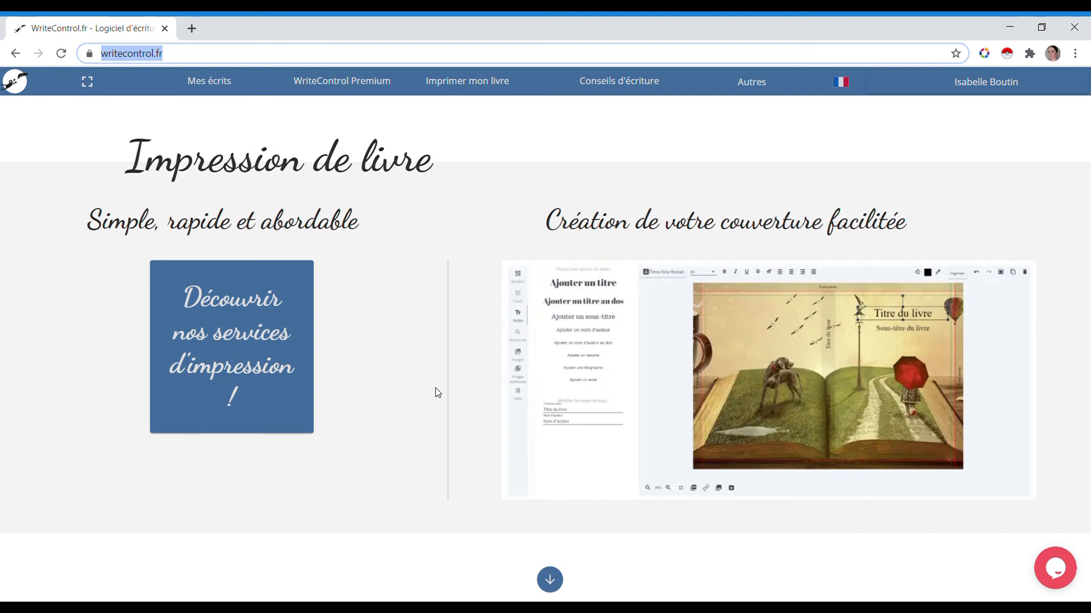
{"action": "scroll", "coordinate": [548, 380], "scroll_direction": "down", "scroll_amount": 1}
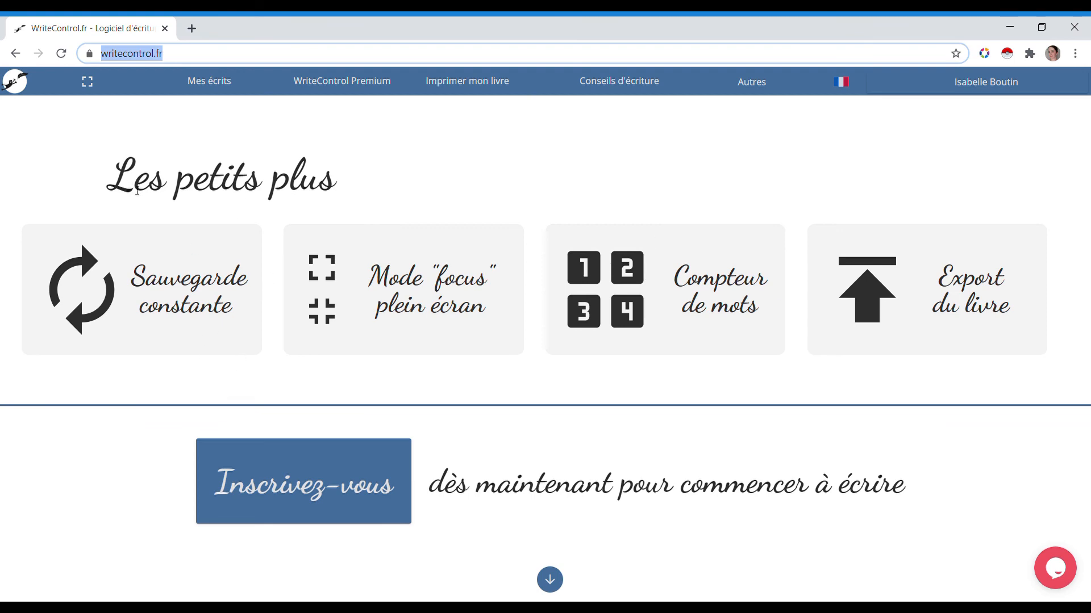
{"action": "scroll", "coordinate": [652, 372], "scroll_direction": "down", "scroll_amount": 1}
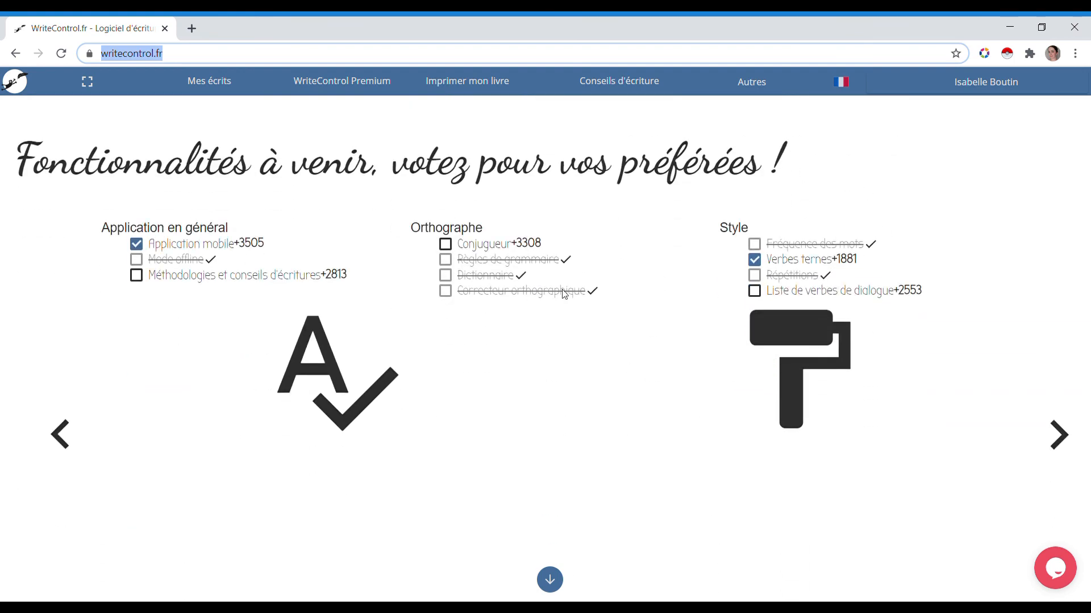
{"action": "scroll", "coordinate": [555, 390], "scroll_direction": "down", "scroll_amount": 1}
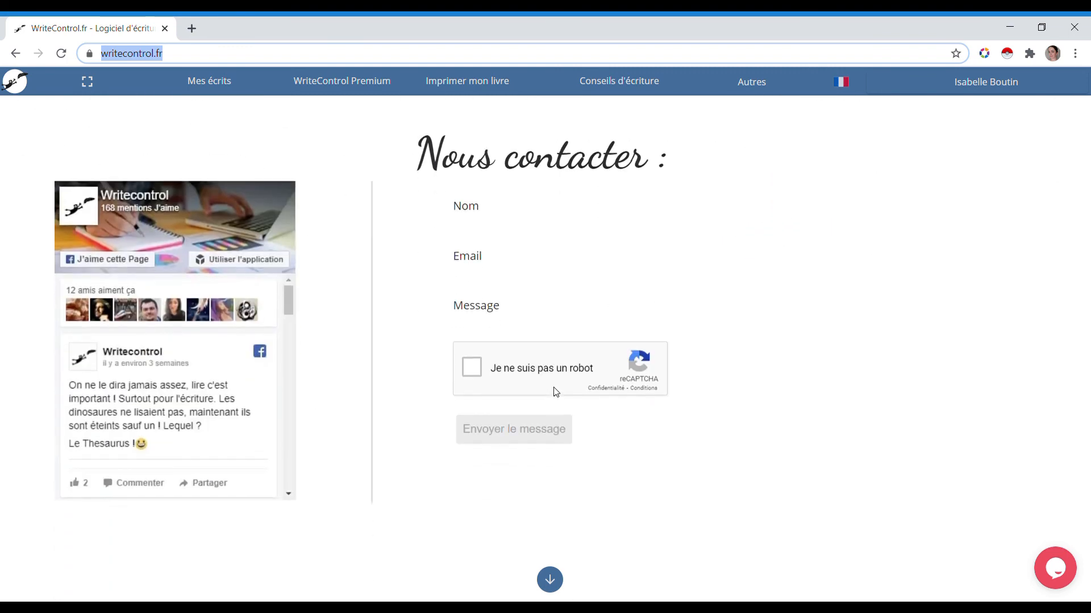
{"action": "scroll", "coordinate": [578, 371], "scroll_direction": "up", "scroll_amount": 1}
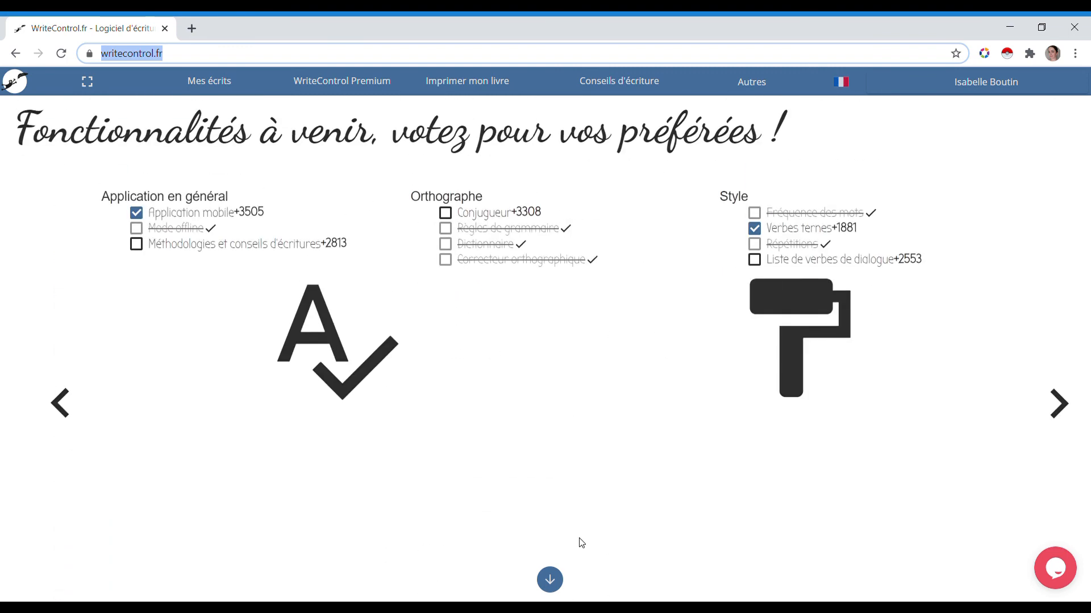
{"action": "scroll", "coordinate": [768, 423], "scroll_direction": "up", "scroll_amount": 1}
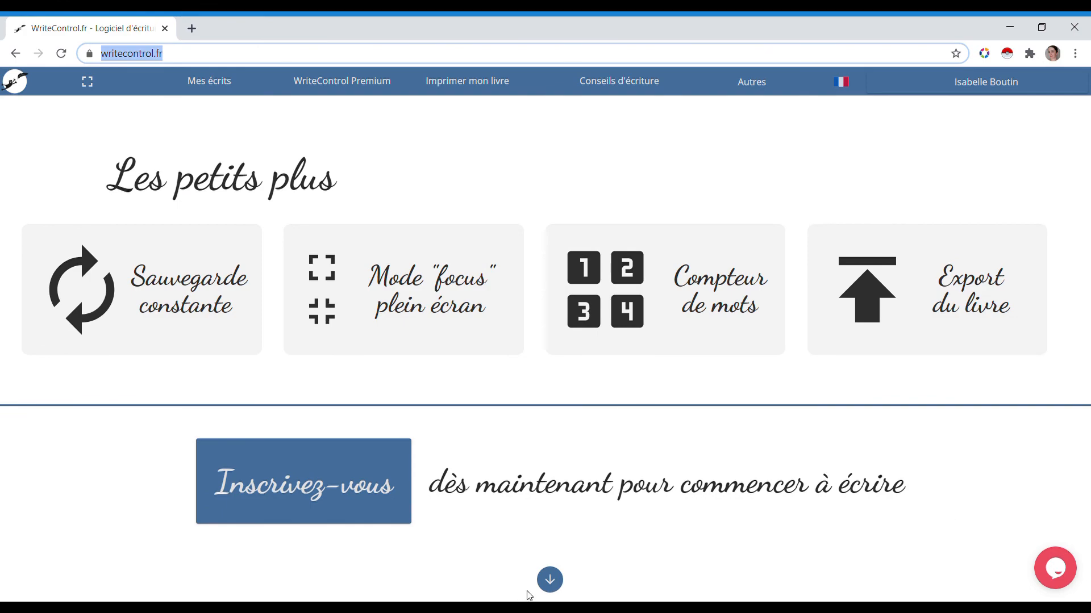
- Look at the "Notre équipe" section of the home page
{"action": "left_click", "coordinate": [554, 588]}
{"action": "left_click", "coordinate": [555, 589]}
{"action": "left_click", "coordinate": [555, 589]}
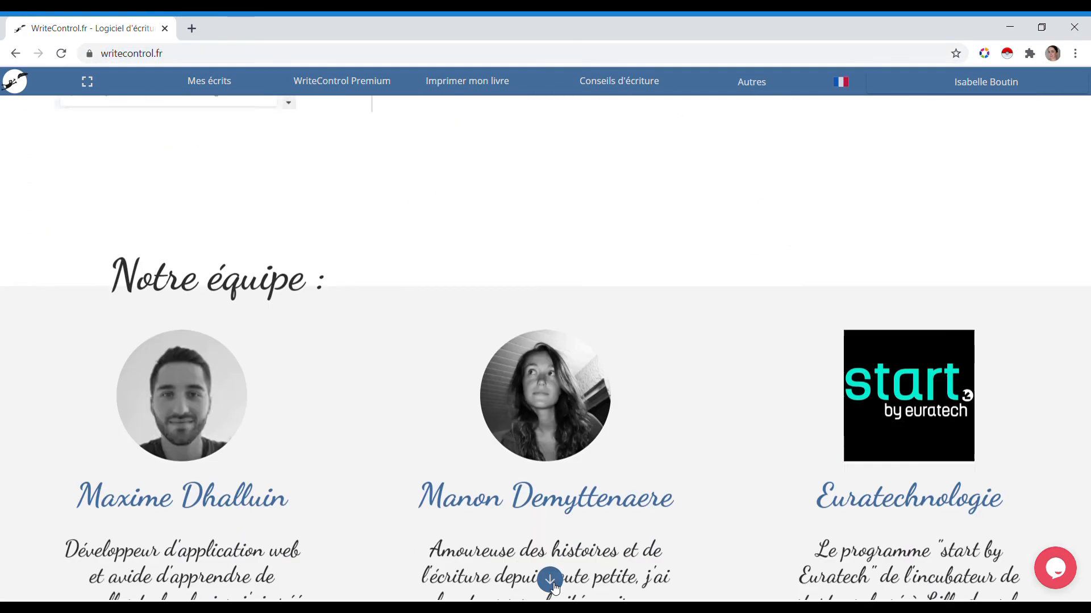
{"action": "scroll", "coordinate": [761, 329], "scroll_direction": "up", "scroll_amount": 1}
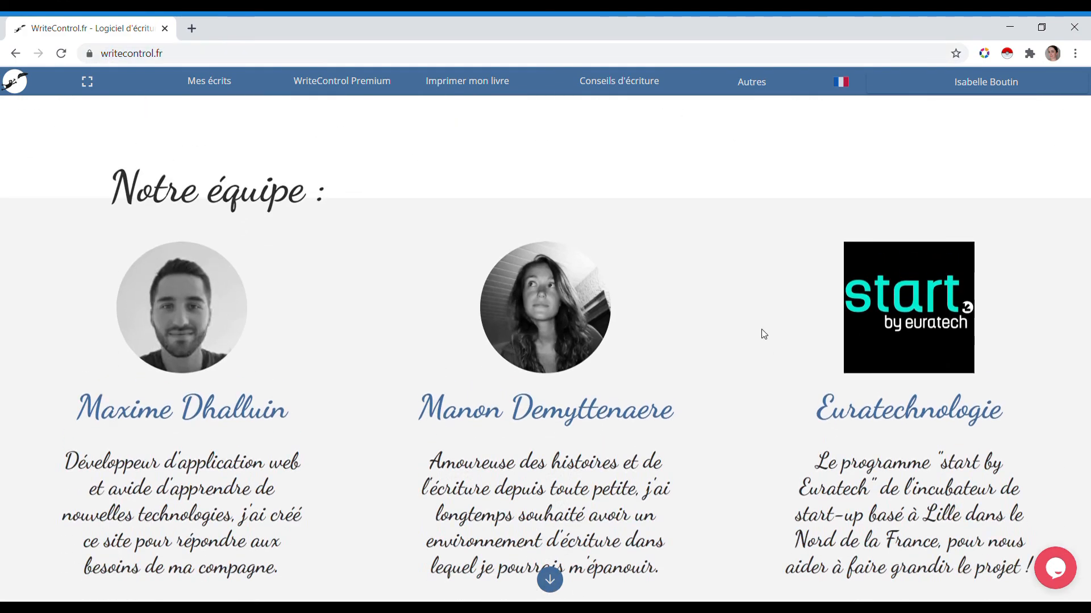